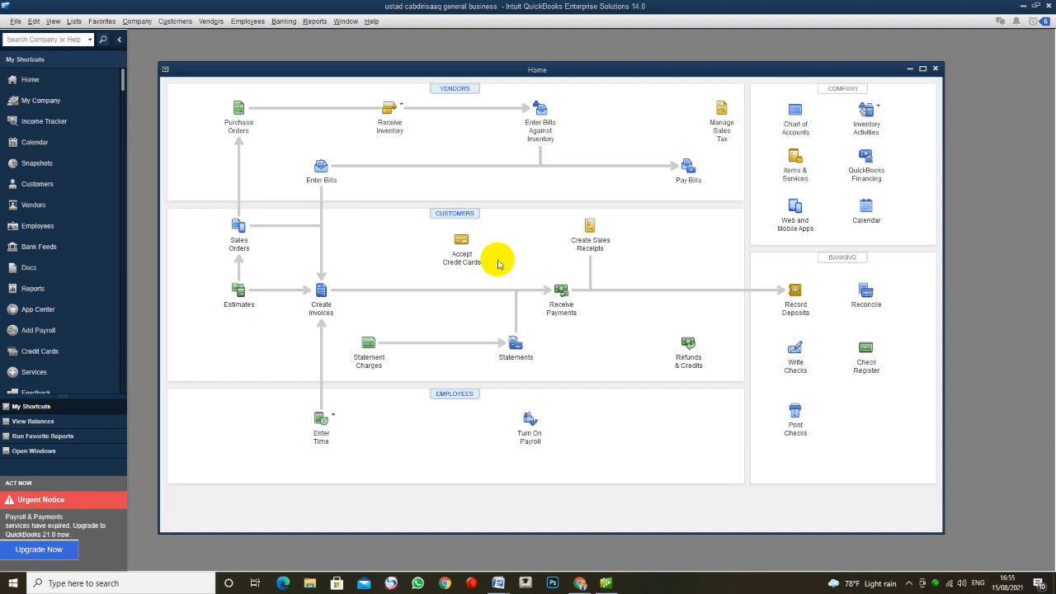
# - Start a new customer invoice and choose the first existing customer in the list as the customer
pyautogui.click(180, 27)
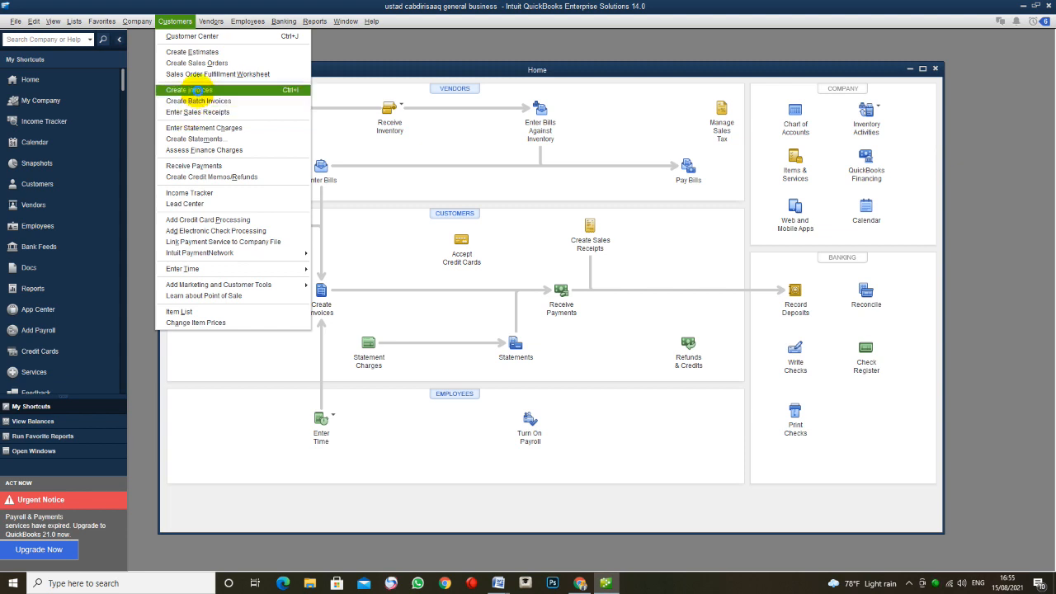
pyautogui.click(198, 89)
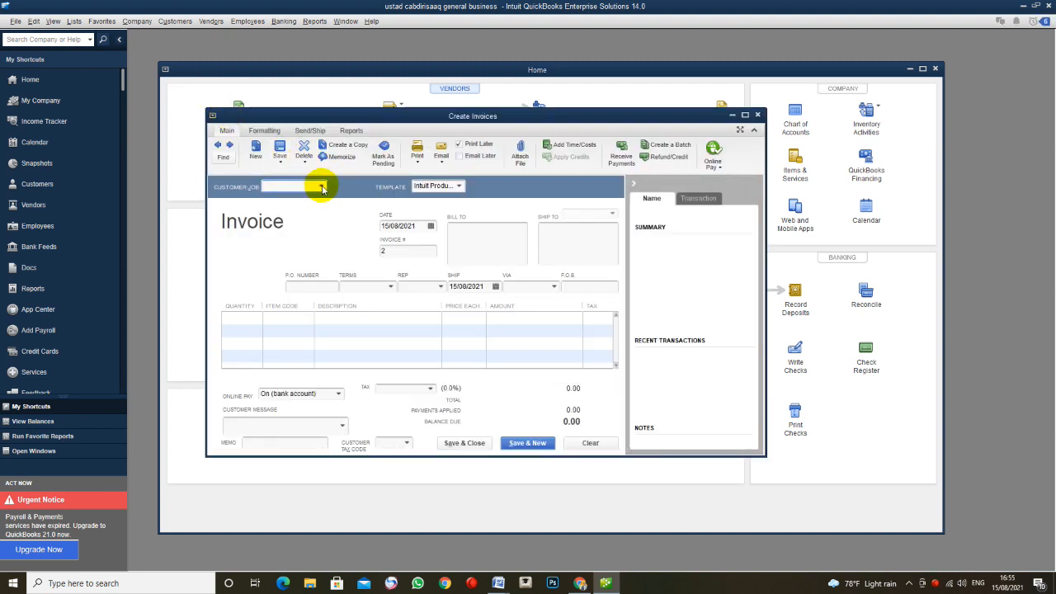
pyautogui.click(322, 188)
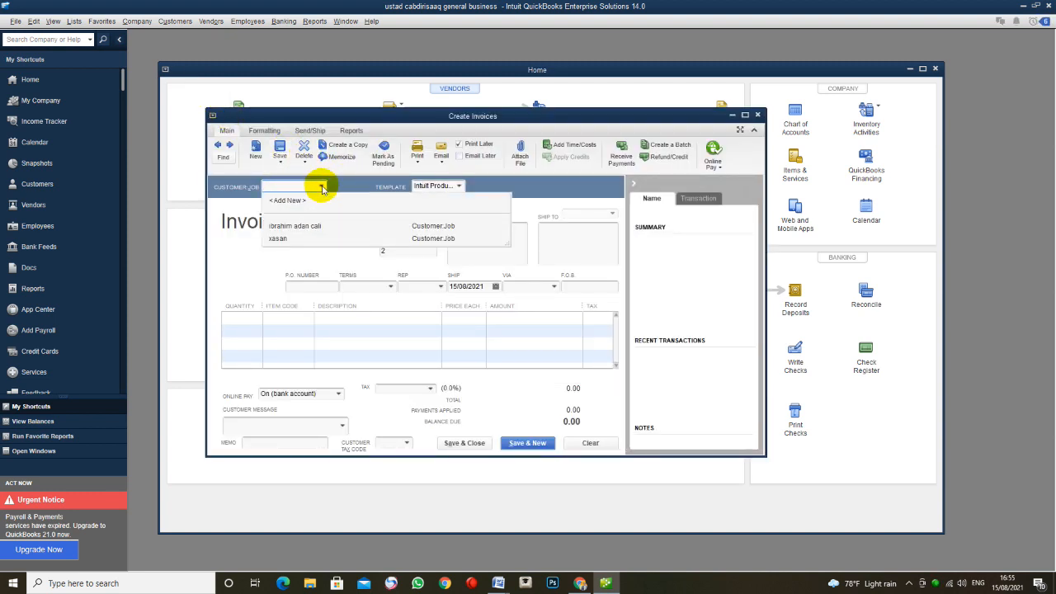
pyautogui.click(287, 228)
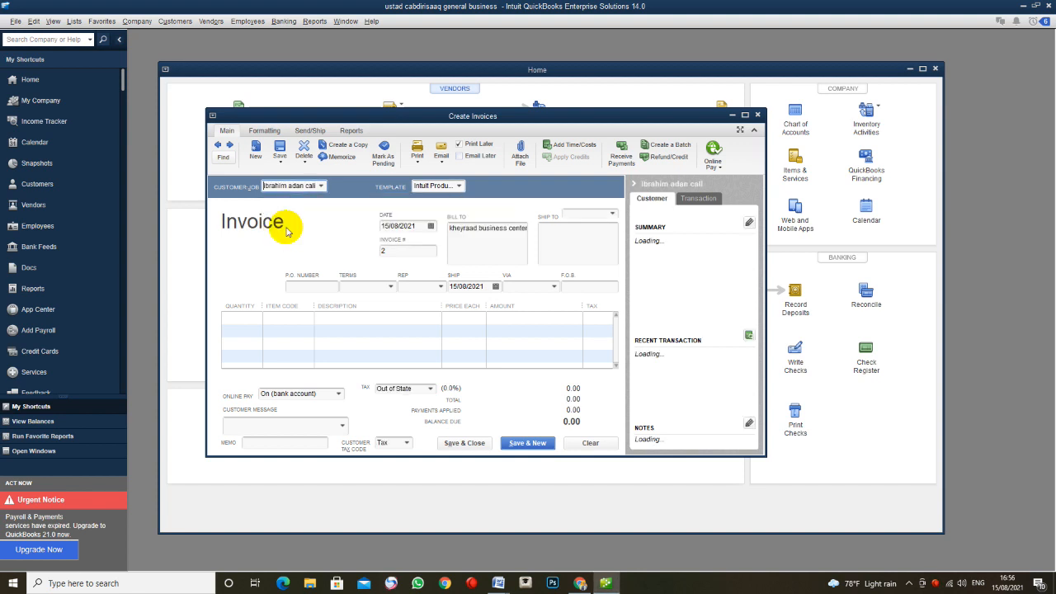
# - Add a line for 1 unit of the printers item to the invoice, and save and close it
pyautogui.click(245, 317)
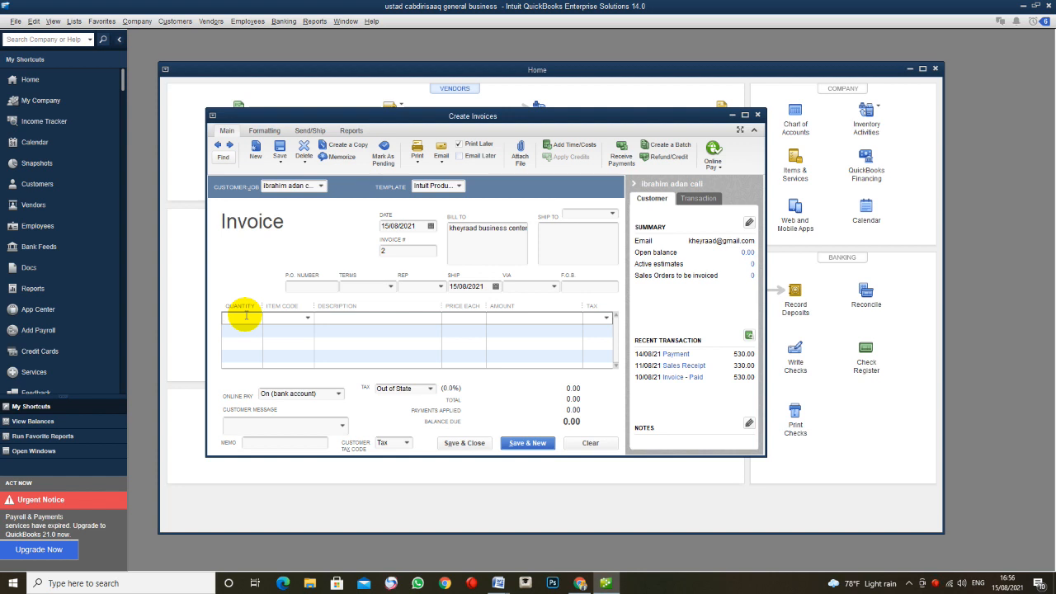
pyautogui.write('1')
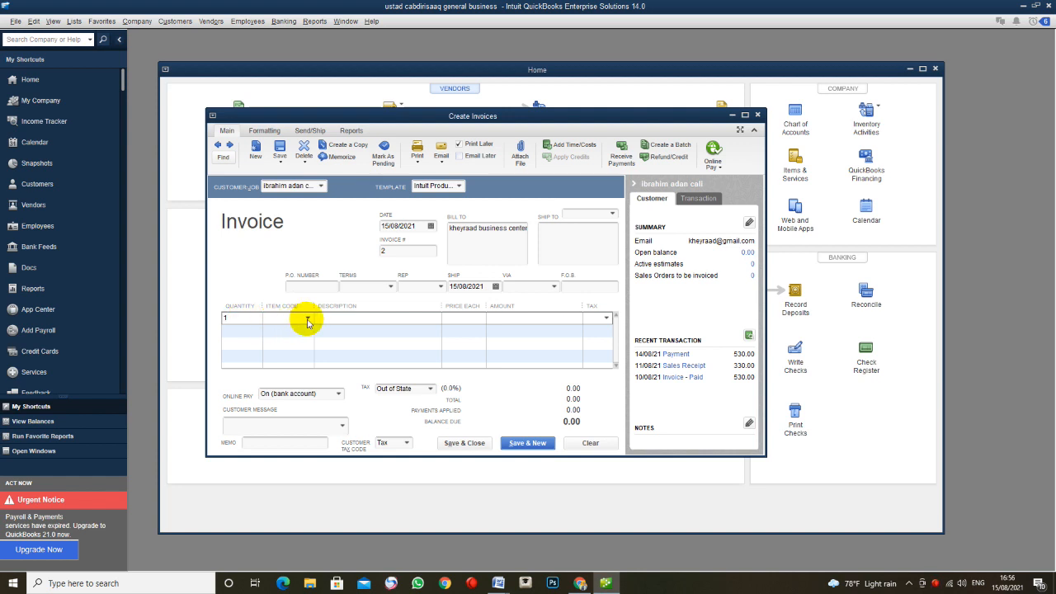
pyautogui.click(307, 318)
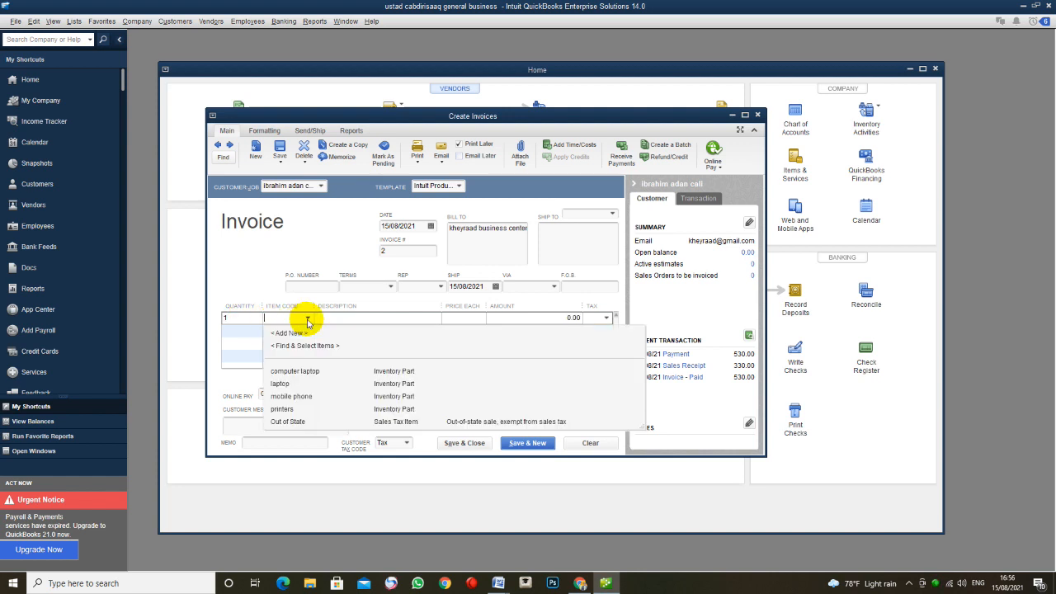
pyautogui.click(287, 410)
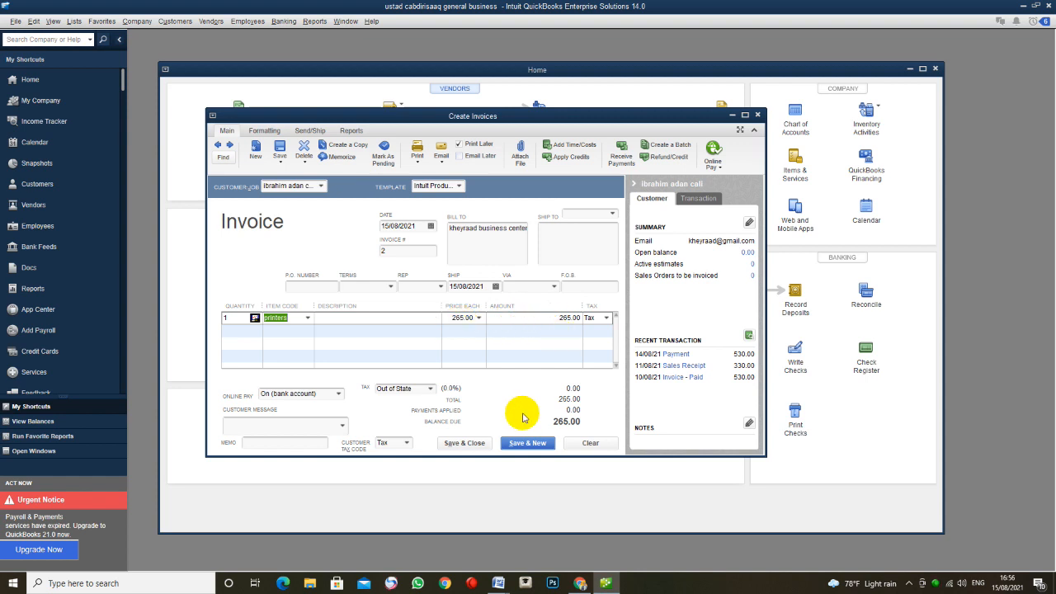
pyautogui.click(470, 444)
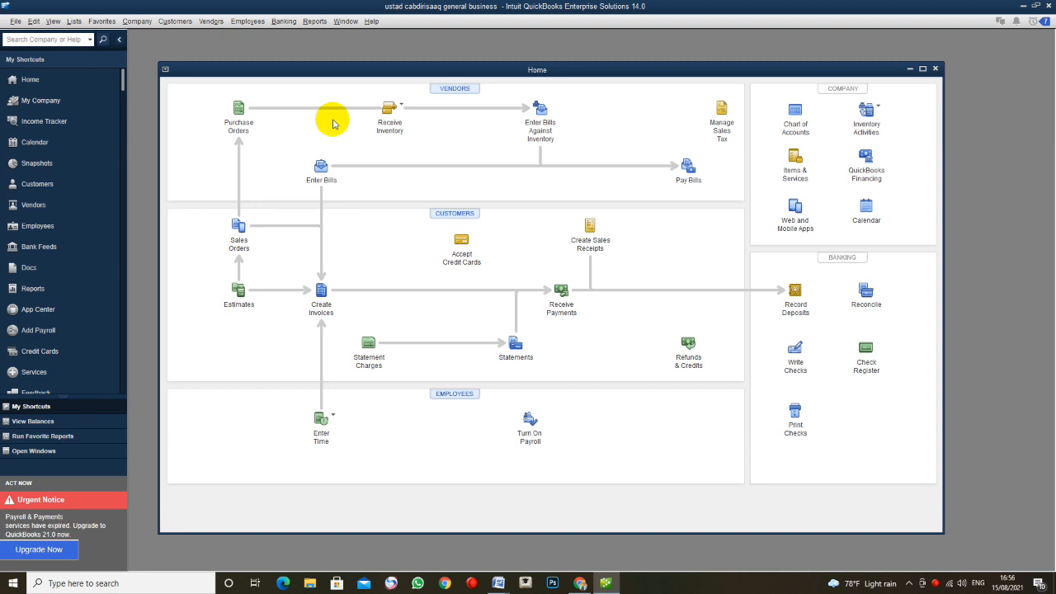
# - Run the Balance Sheet Standard report, examine the transactions behind the accounts receivable balance, and close both reports
pyautogui.click(314, 22)
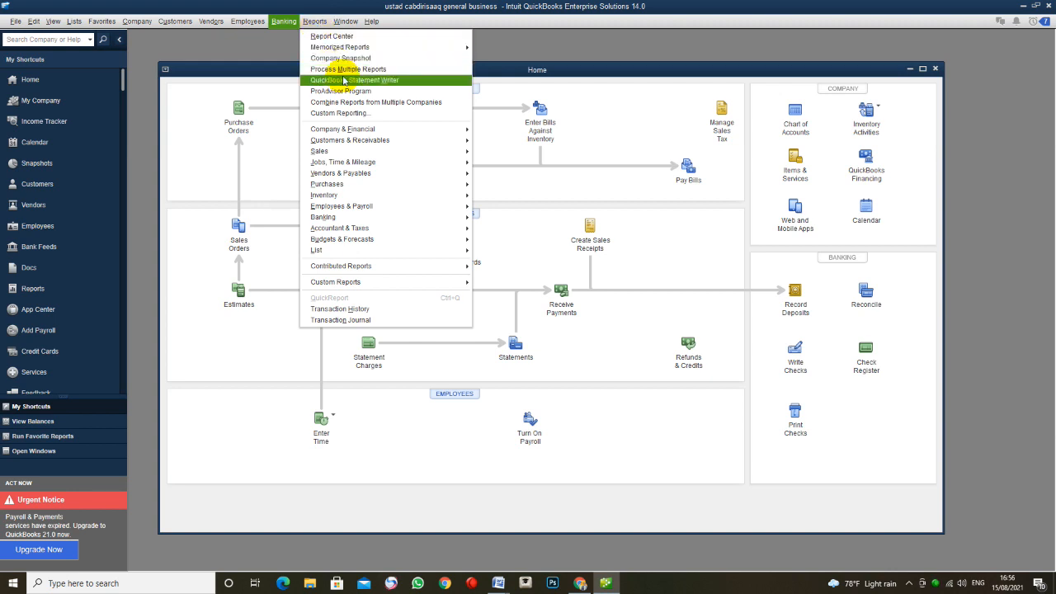
pyautogui.moveTo(360, 130)
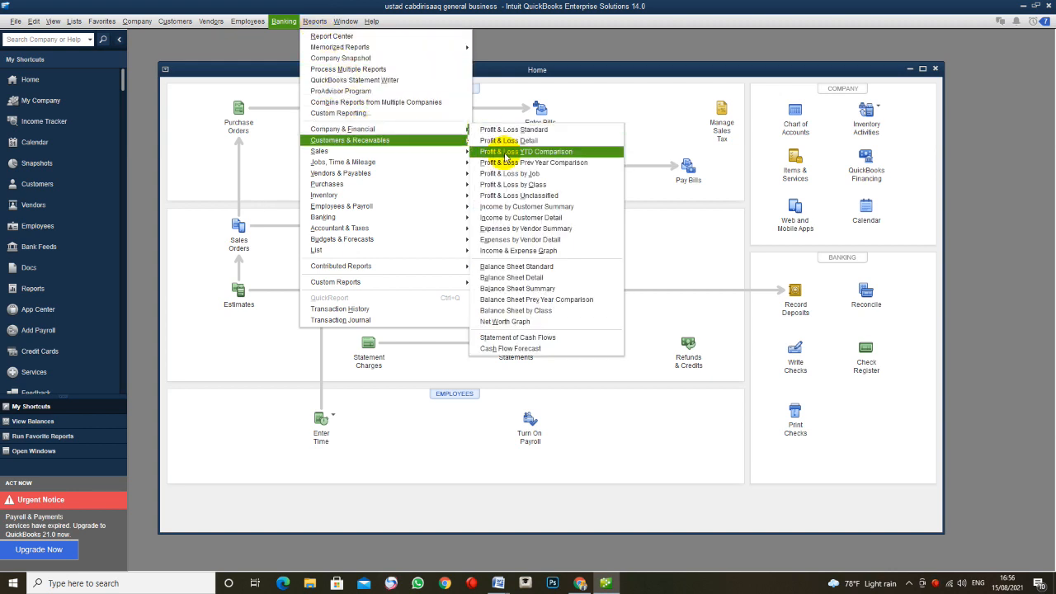
pyautogui.click(526, 268)
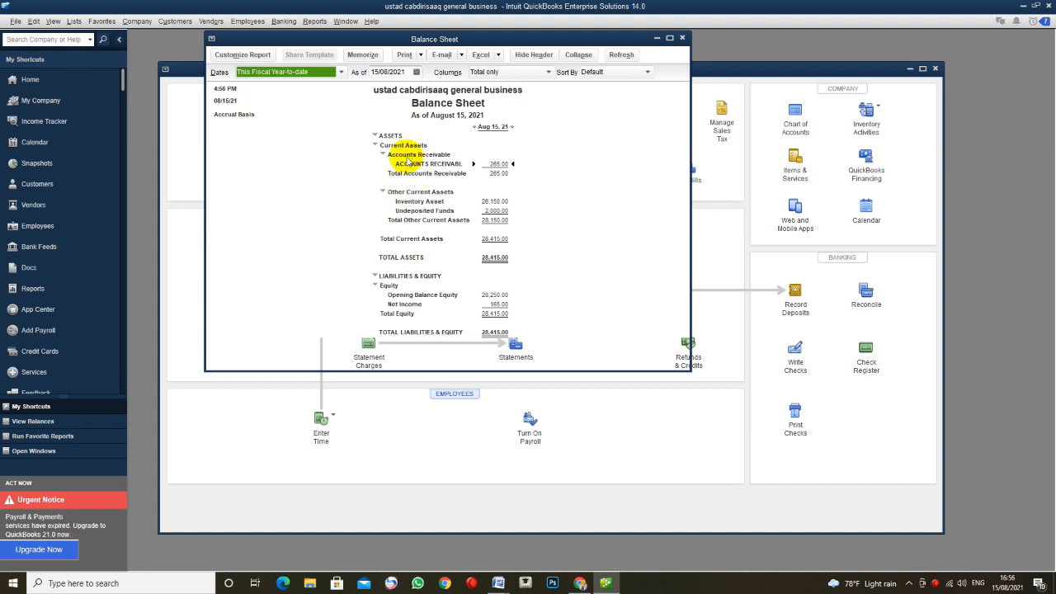
pyautogui.doubleClick(493, 164)
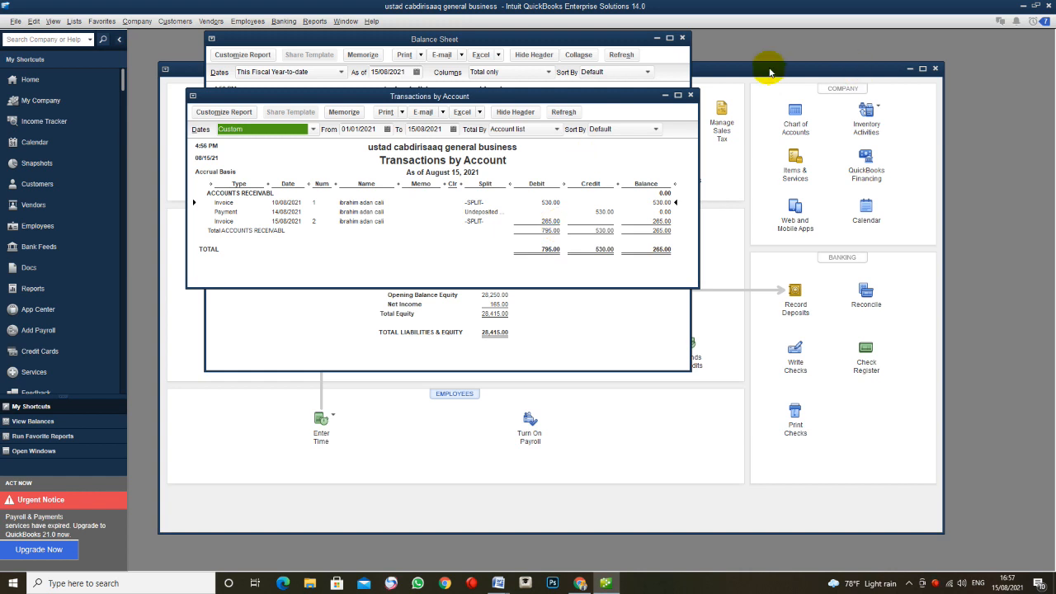
pyautogui.click(691, 95)
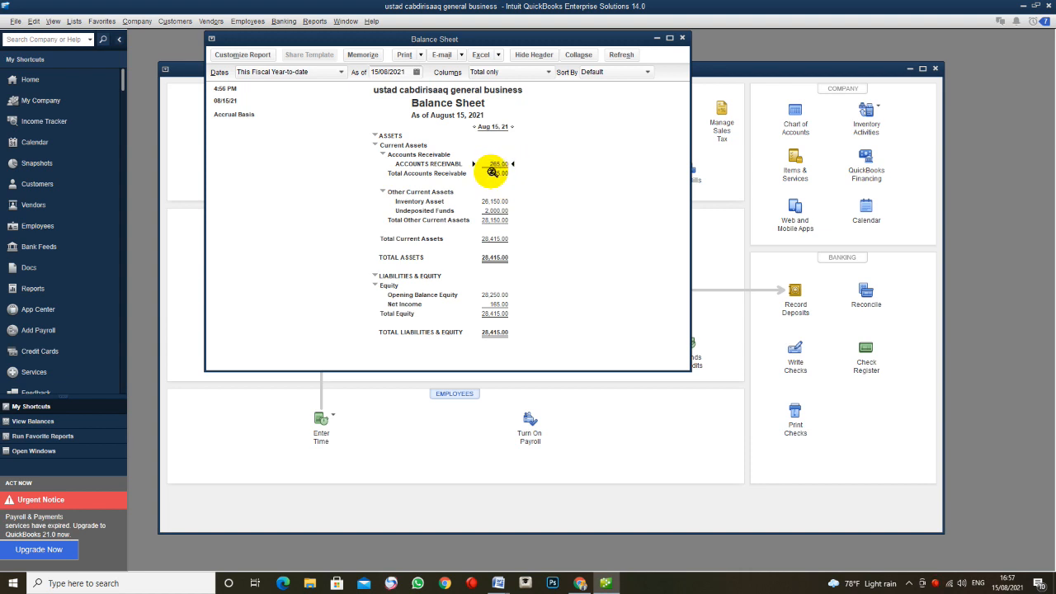
pyautogui.click(682, 38)
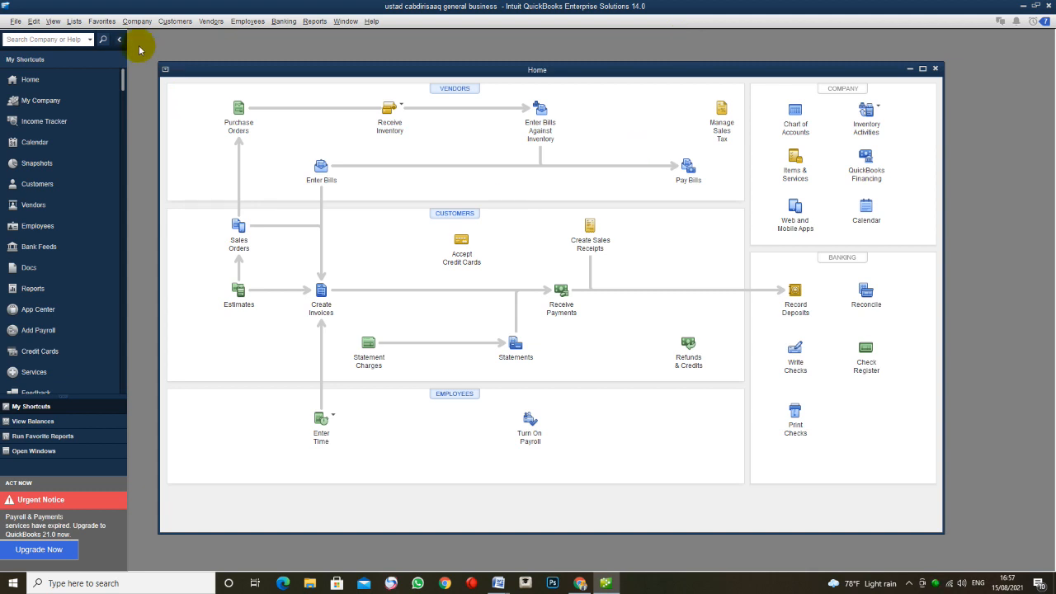
# - Start a new received payment from the same customer that was invoiced for the printer
pyautogui.click(162, 27)
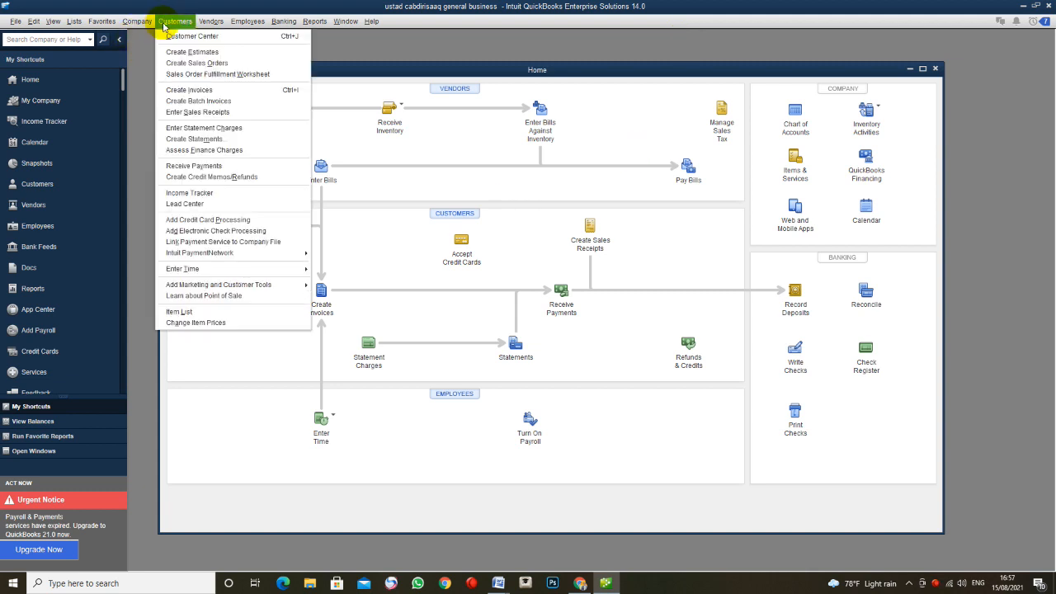
pyautogui.click(197, 165)
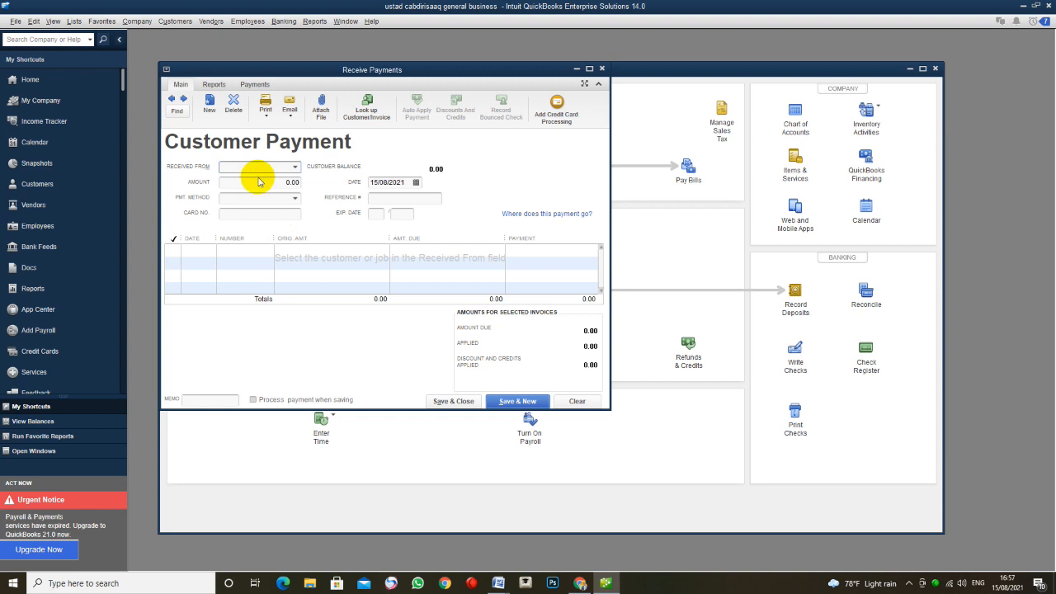
pyautogui.click(295, 168)
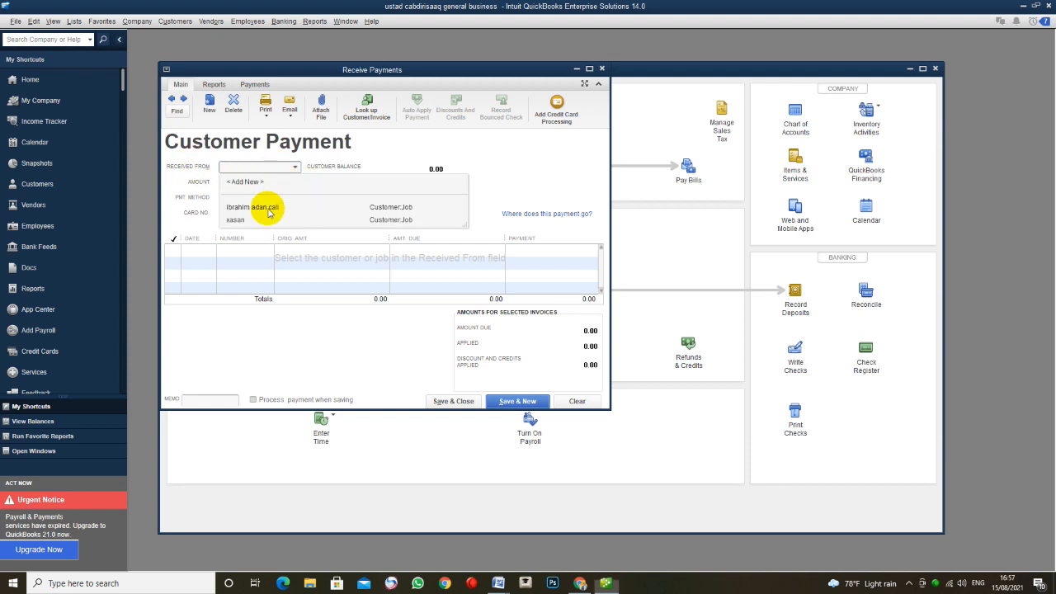
pyautogui.click(258, 207)
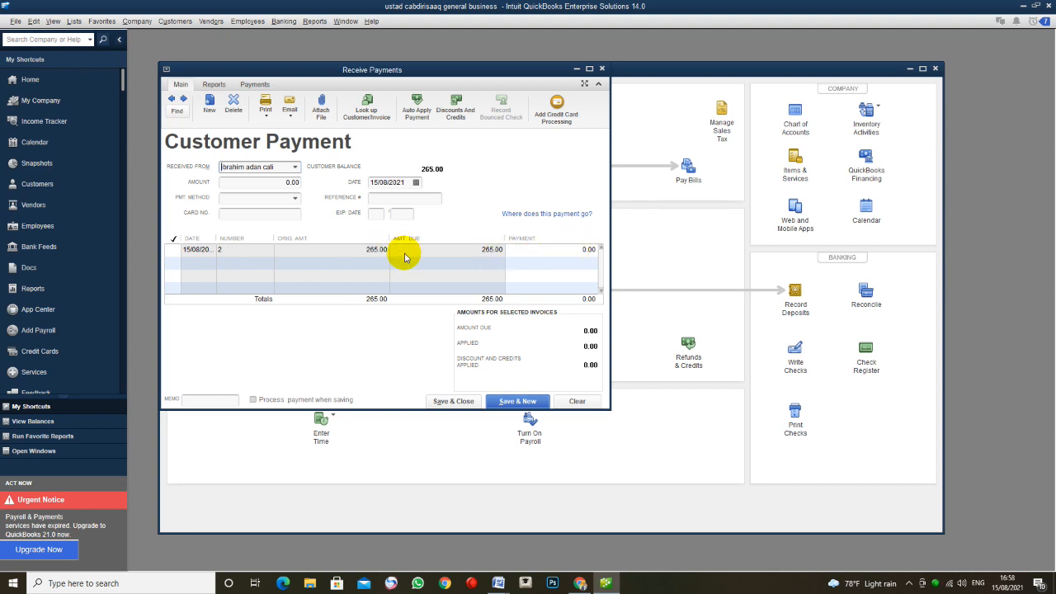
# - Apply a 165 payment to invoice 2, keep automatic payment calculation on, and save and close the payment
pyautogui.click(573, 251)
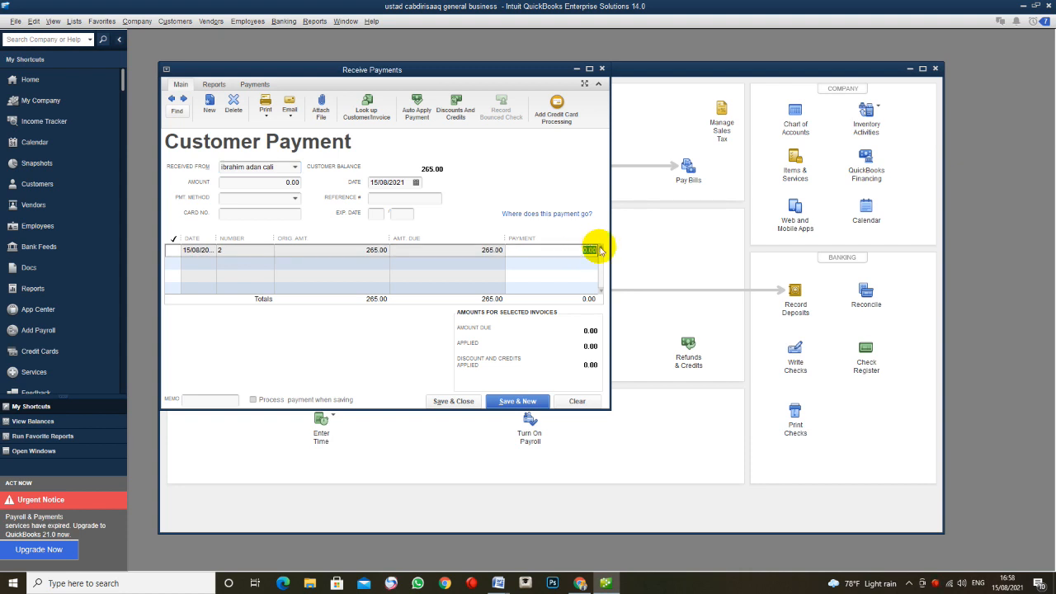
pyautogui.write('165')
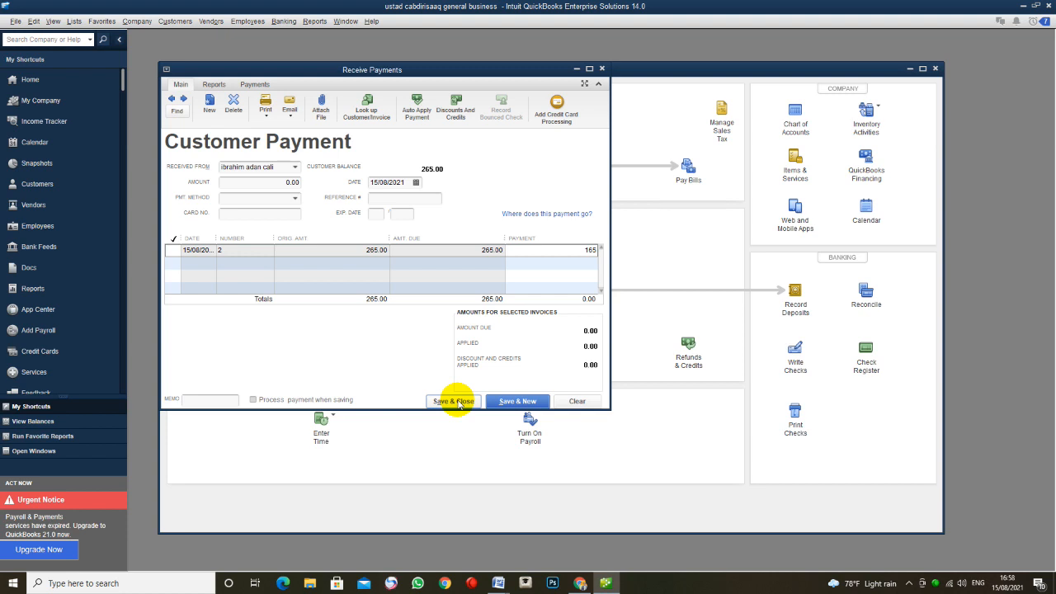
pyautogui.click(459, 402)
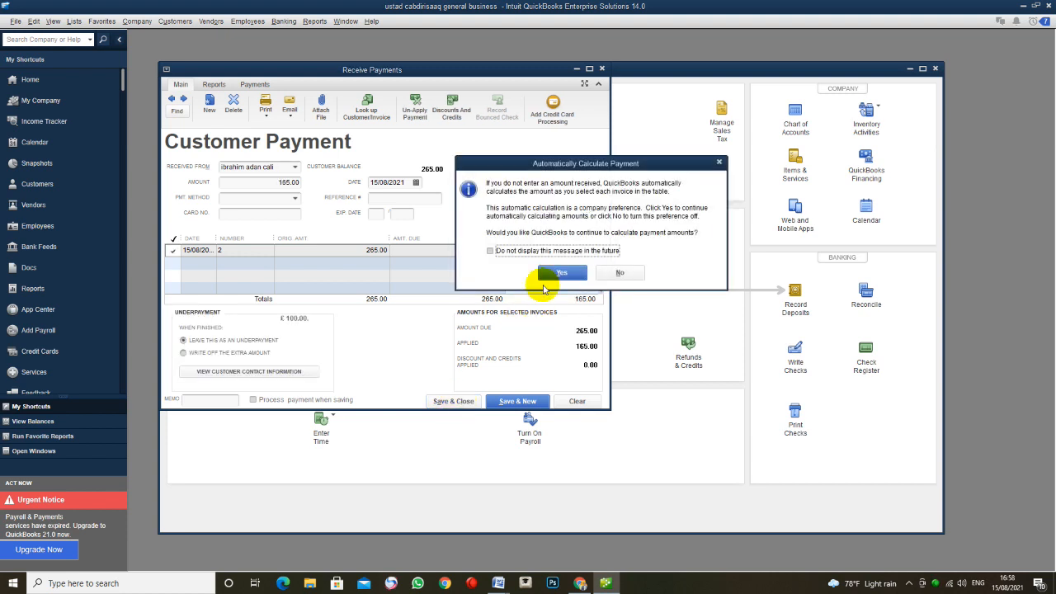
pyautogui.click(561, 272)
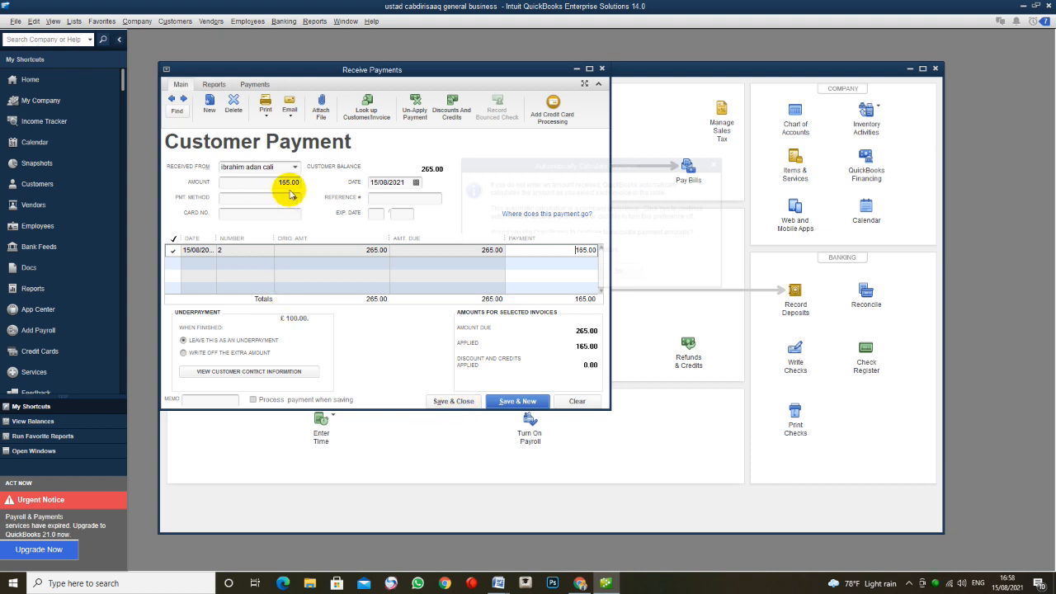
pyautogui.click(464, 401)
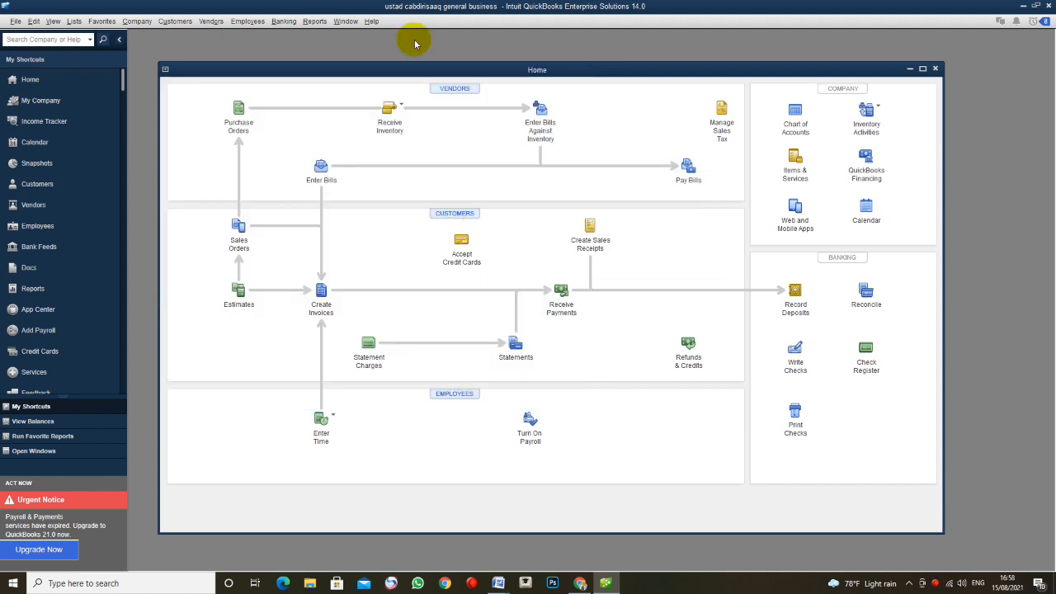
# - Run the Balance Sheet Standard report to review accounts receivable and undeposited funds after the partial payment
pyautogui.click(323, 24)
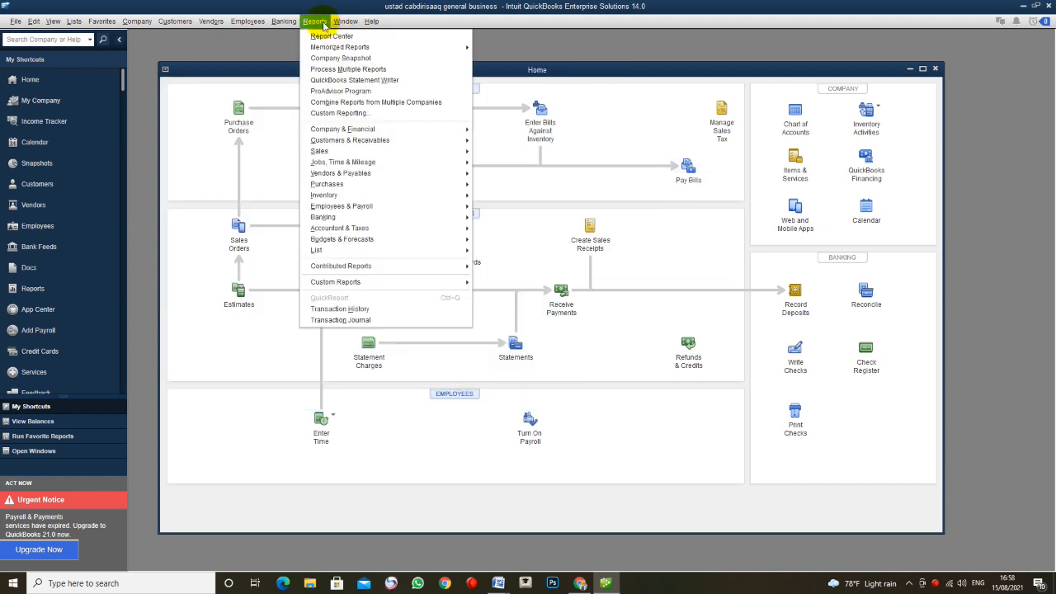
pyautogui.click(354, 129)
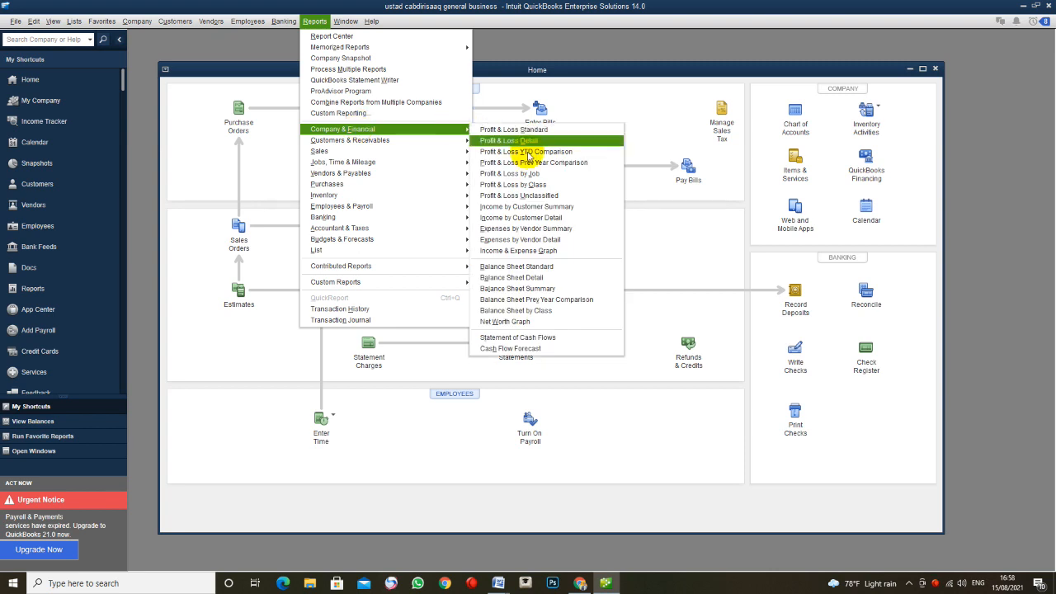
pyautogui.click(508, 266)
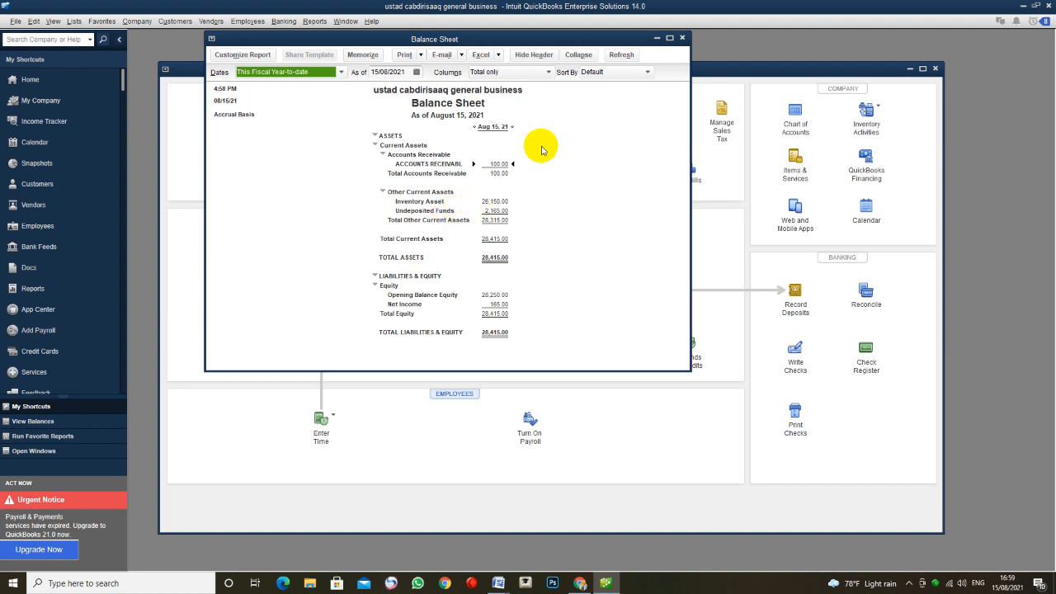
pyautogui.click(682, 39)
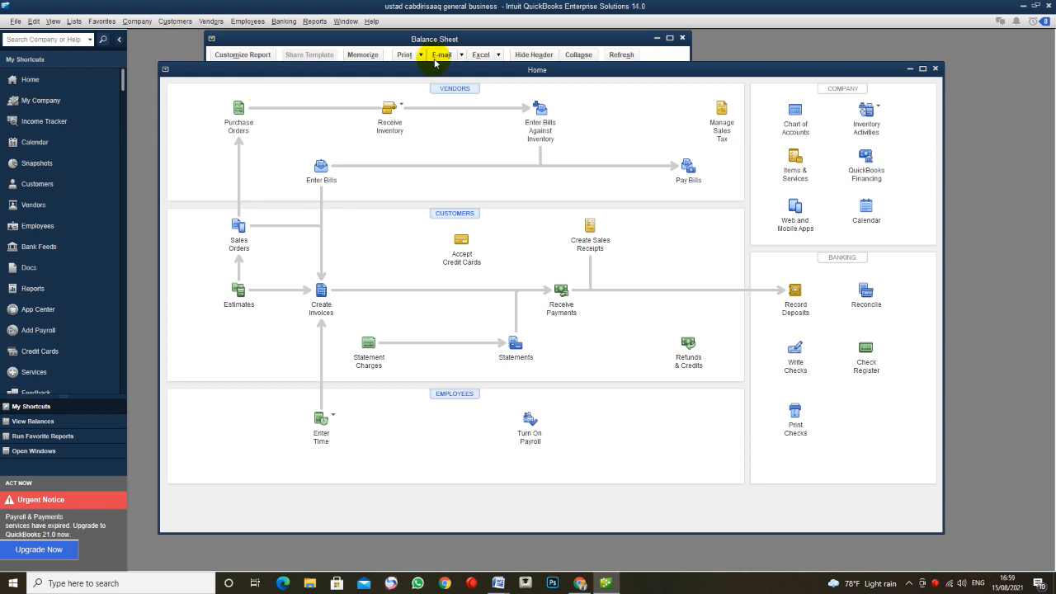
# - Bring up the Balance Sheet Standard report again, examine the transactions behind Total Accounts Receivable, and close both reports
pyautogui.click(313, 22)
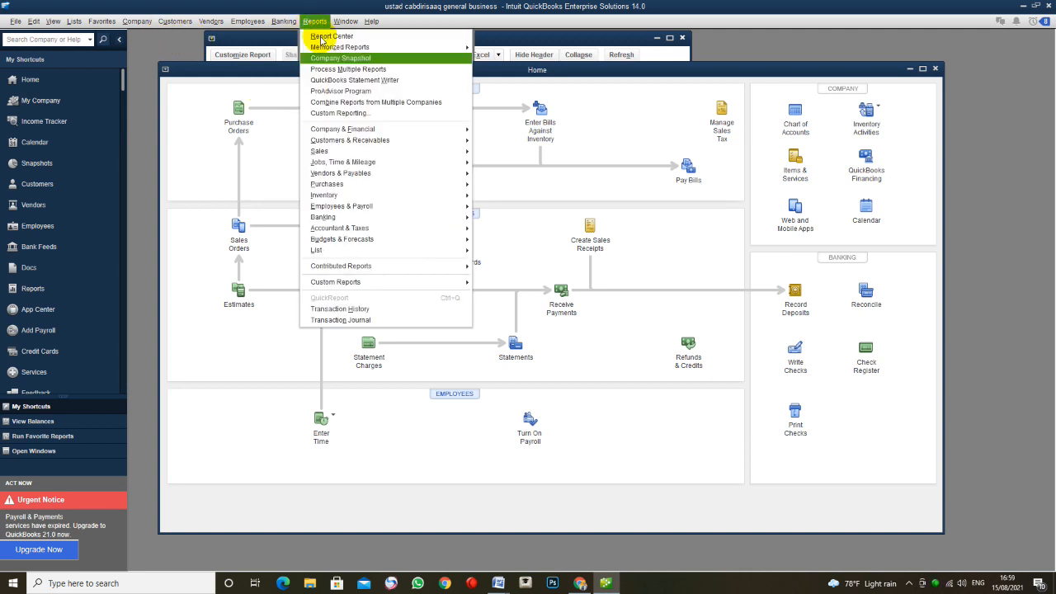
pyautogui.moveTo(386, 130)
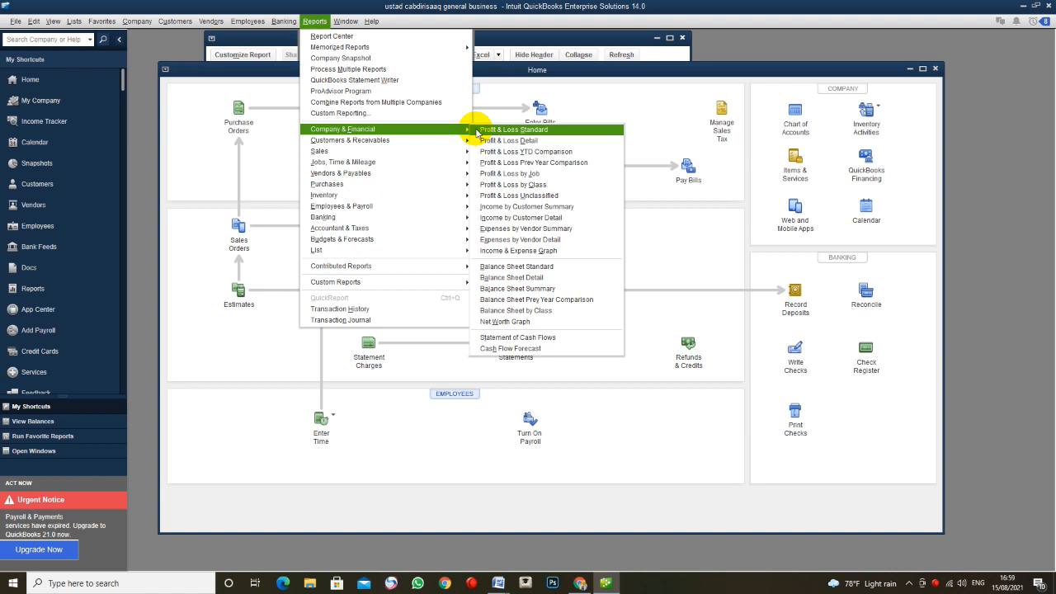
pyautogui.click(512, 268)
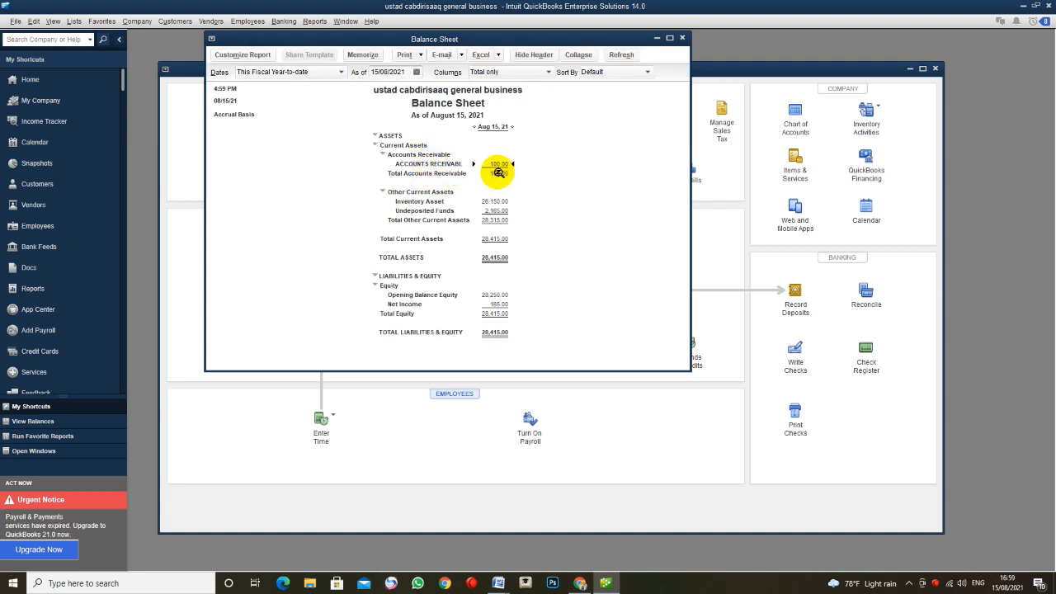
pyautogui.doubleClick(499, 171)
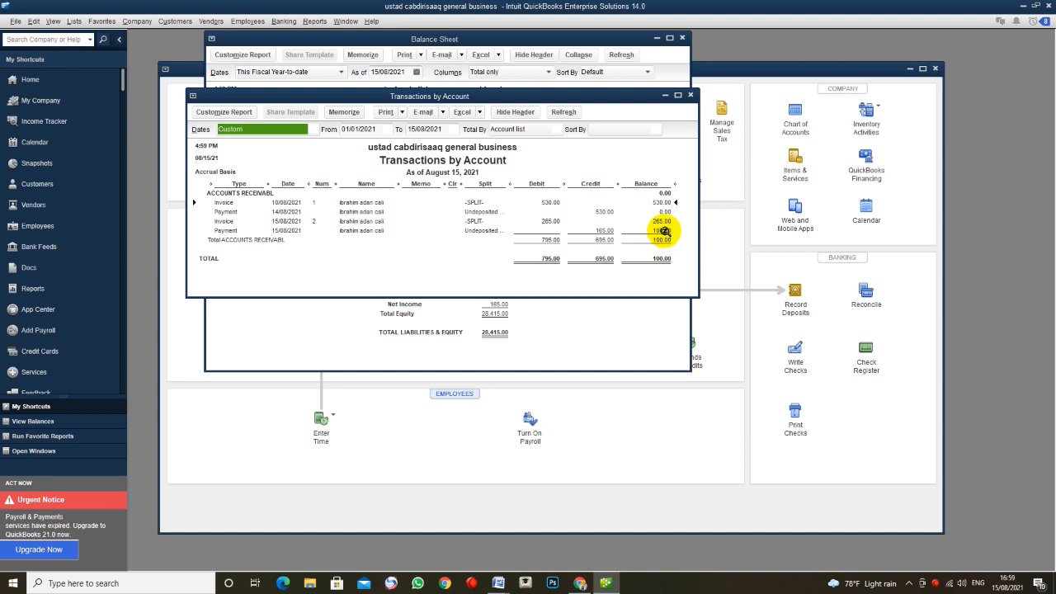
pyautogui.click(692, 97)
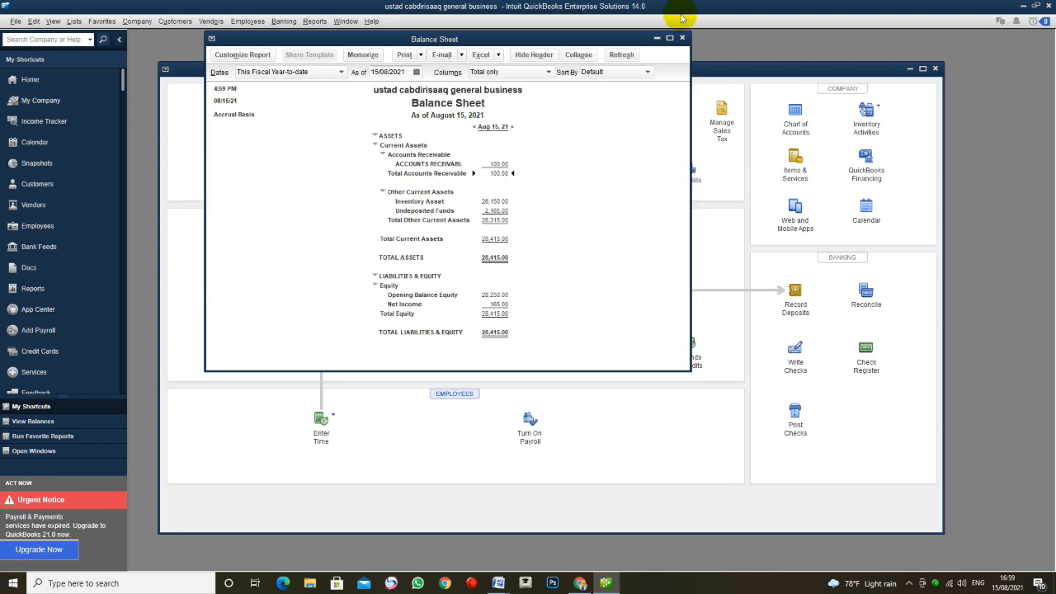
pyautogui.click(684, 38)
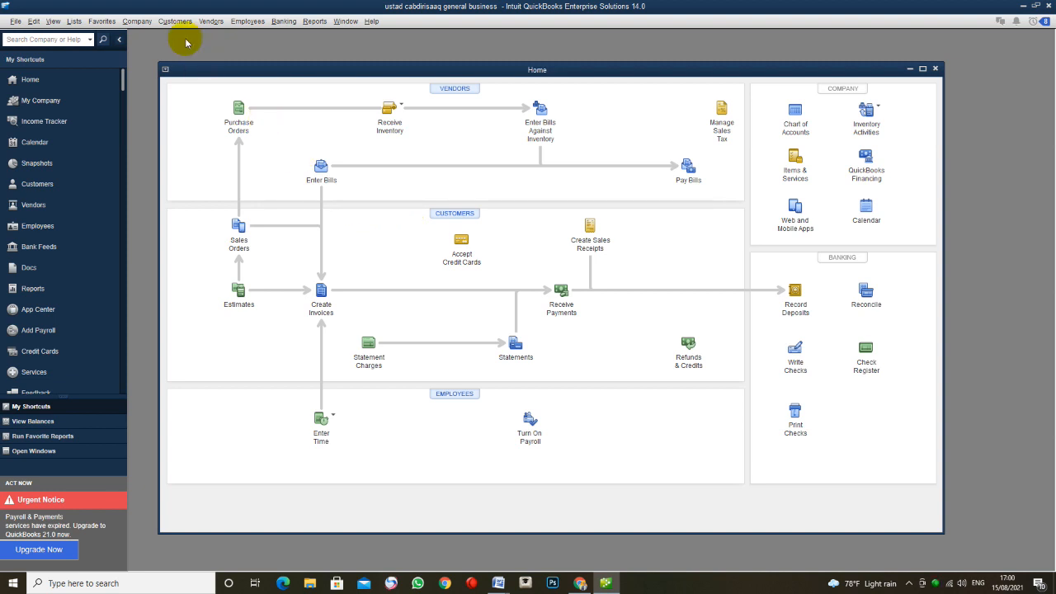
pyautogui.click(74, 21)
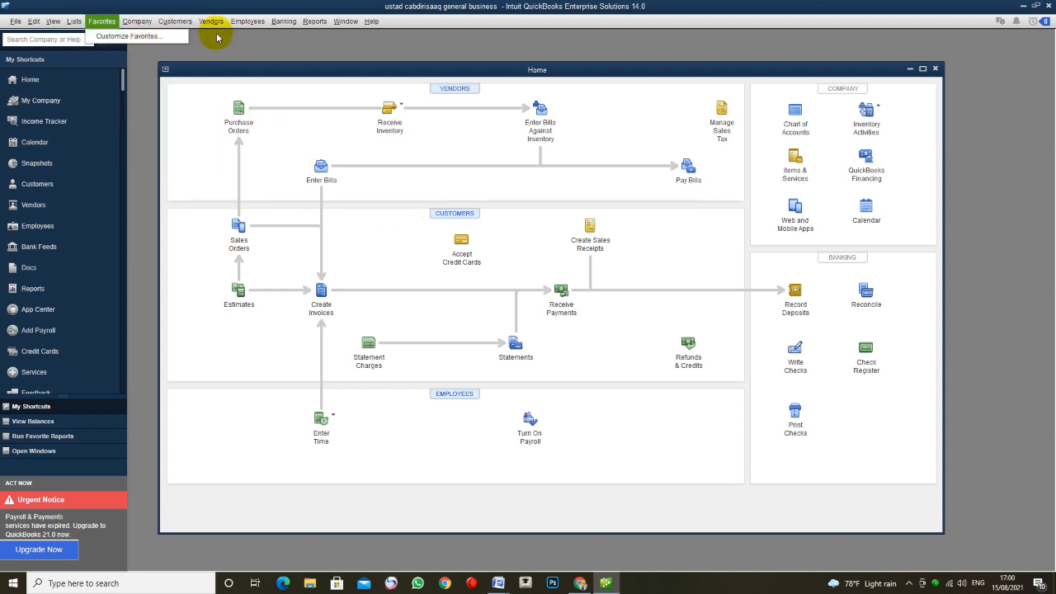
# - Open the Chart of Accounts and start a new account of the Bank type
pyautogui.click(181, 46)
pyautogui.click(74, 21)
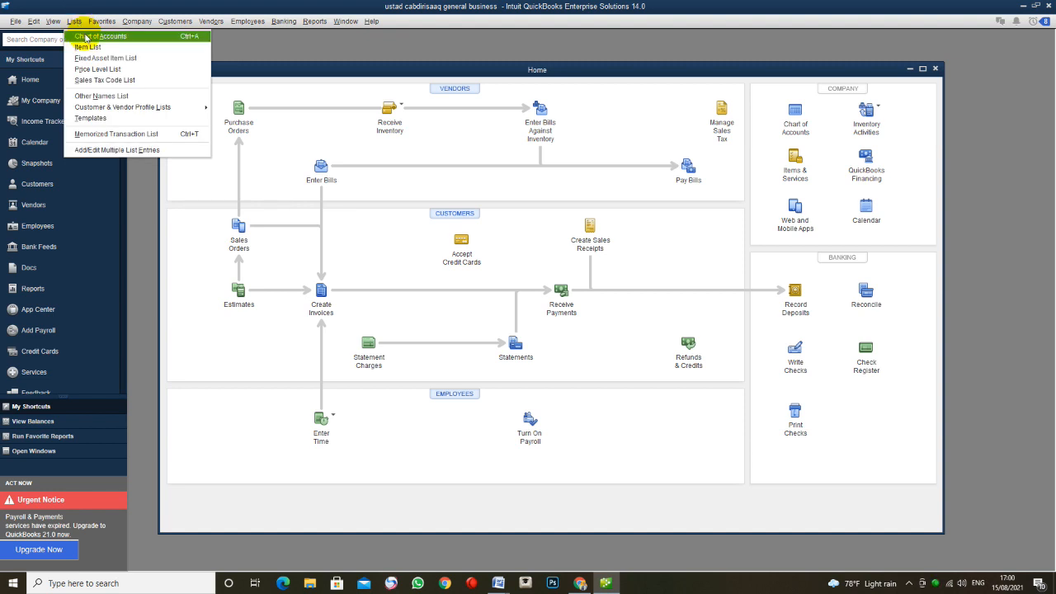
pyautogui.click(86, 37)
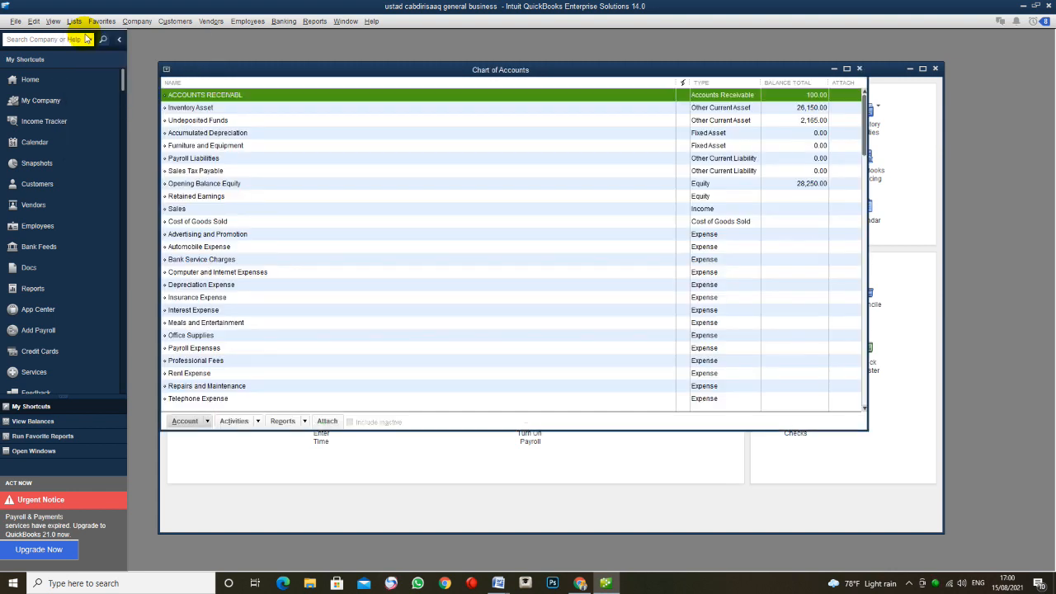
pyautogui.click(205, 422)
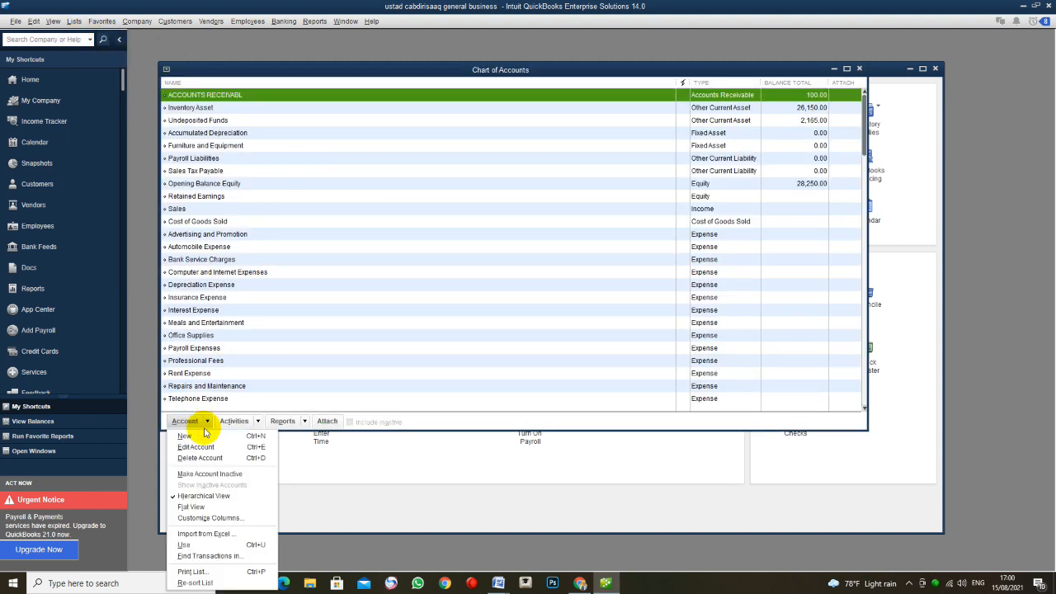
pyautogui.click(185, 436)
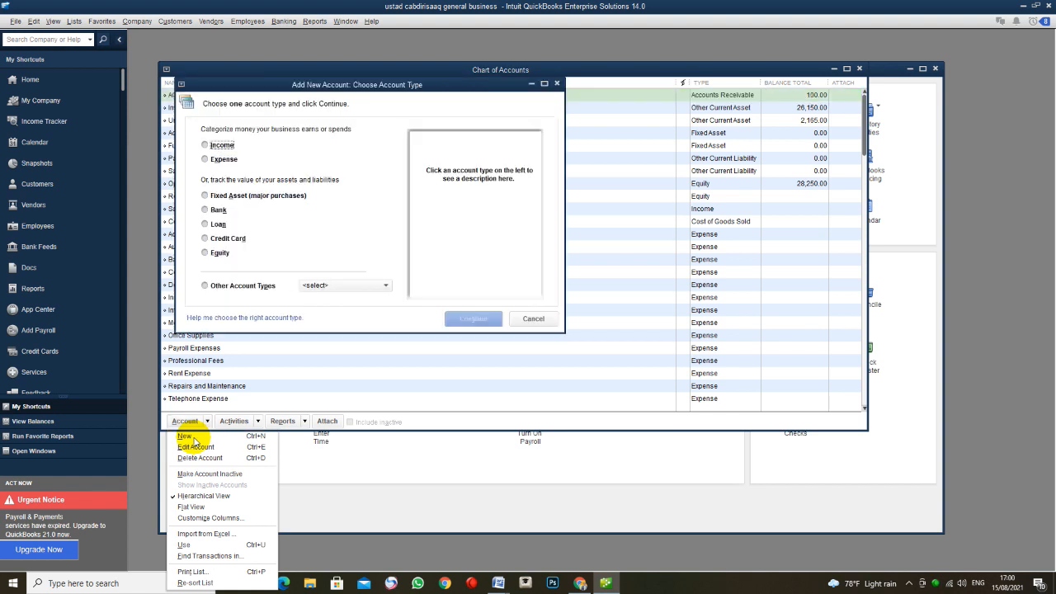
pyautogui.click(209, 212)
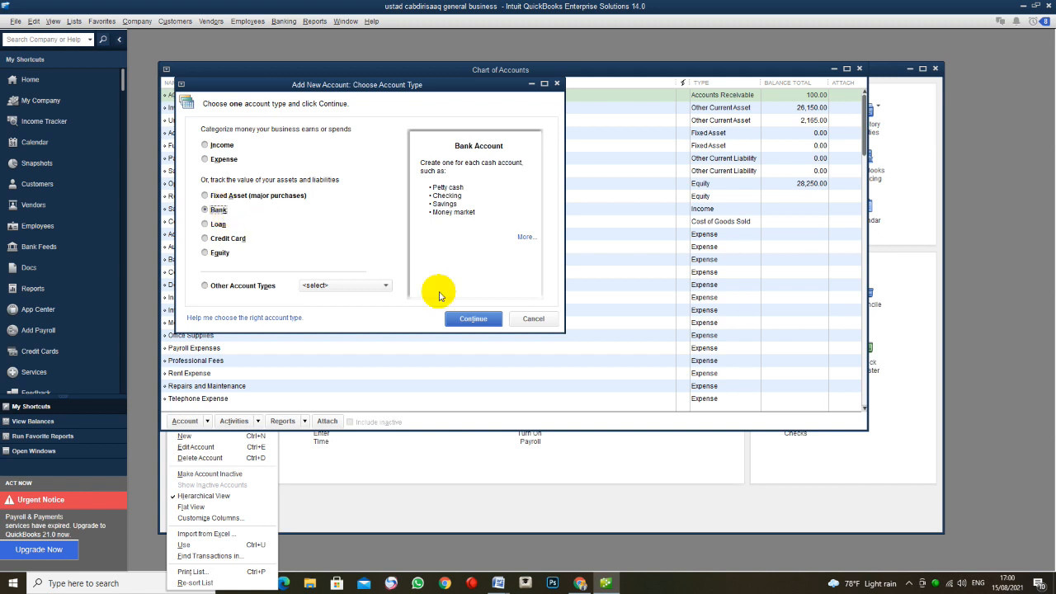
pyautogui.click(467, 317)
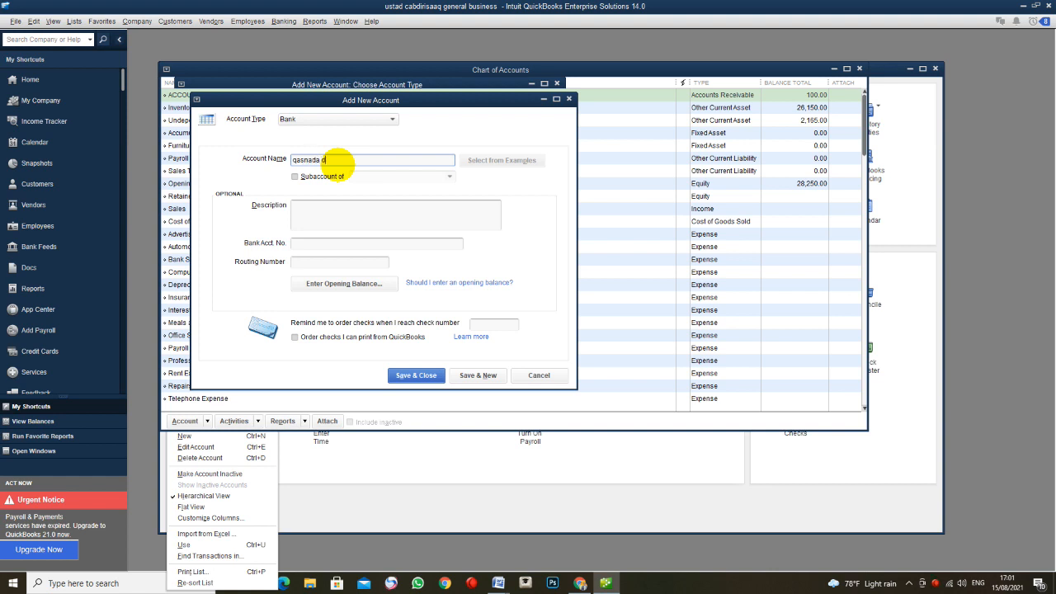
# - Name the bank account qasnada dukaanka, save it without setting up online bank feeds, and close the Chart of Accounts
pyautogui.write('ukaanka')
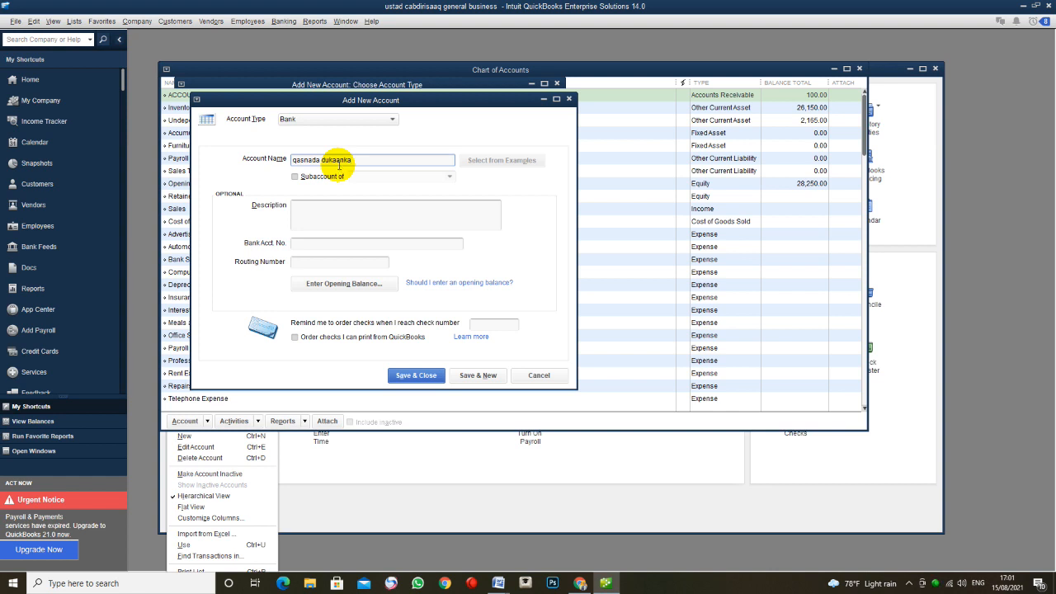
pyautogui.click(415, 377)
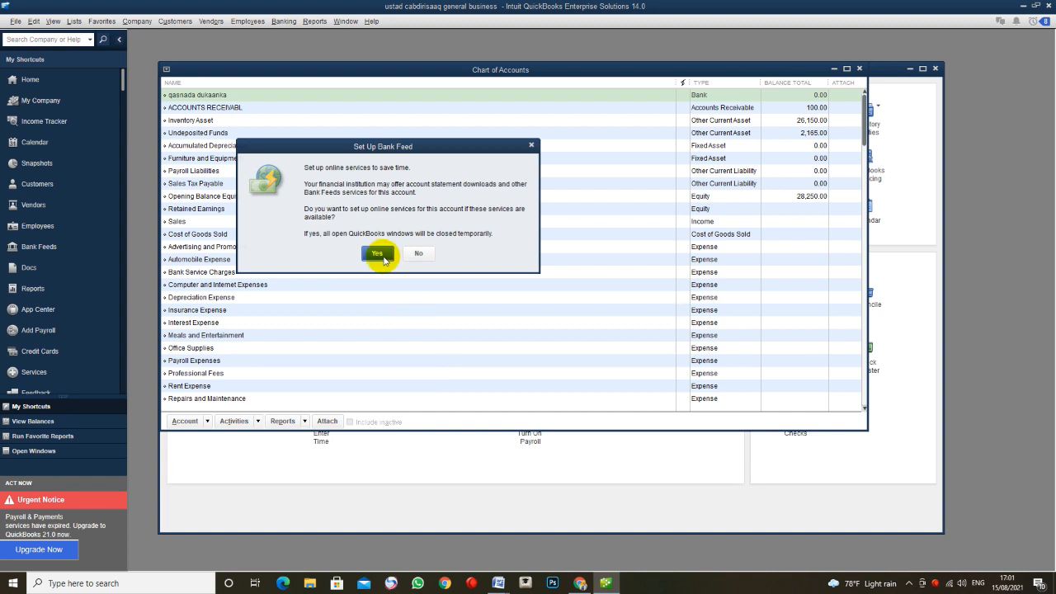
pyautogui.click(417, 255)
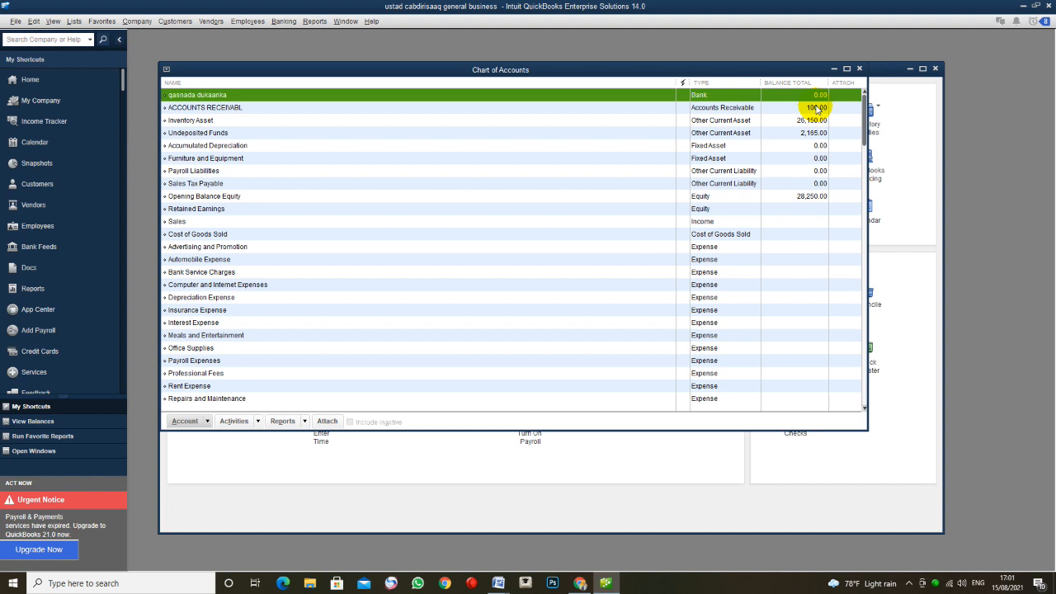
pyautogui.click(858, 69)
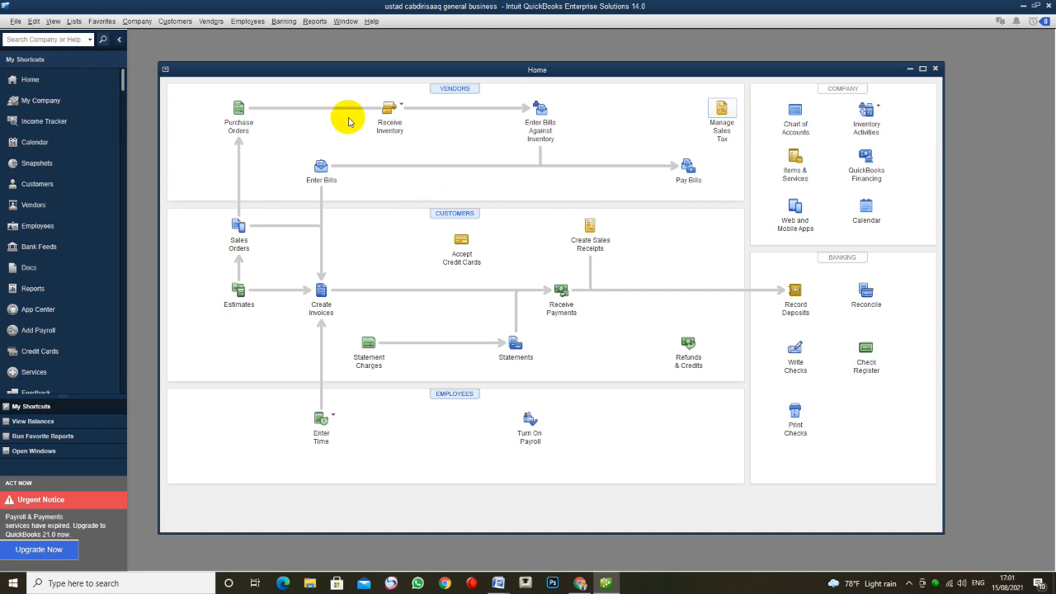
# - Start a bank deposit and include all four pending payments: 330, 1,140, 530 and 165
pyautogui.click(284, 22)
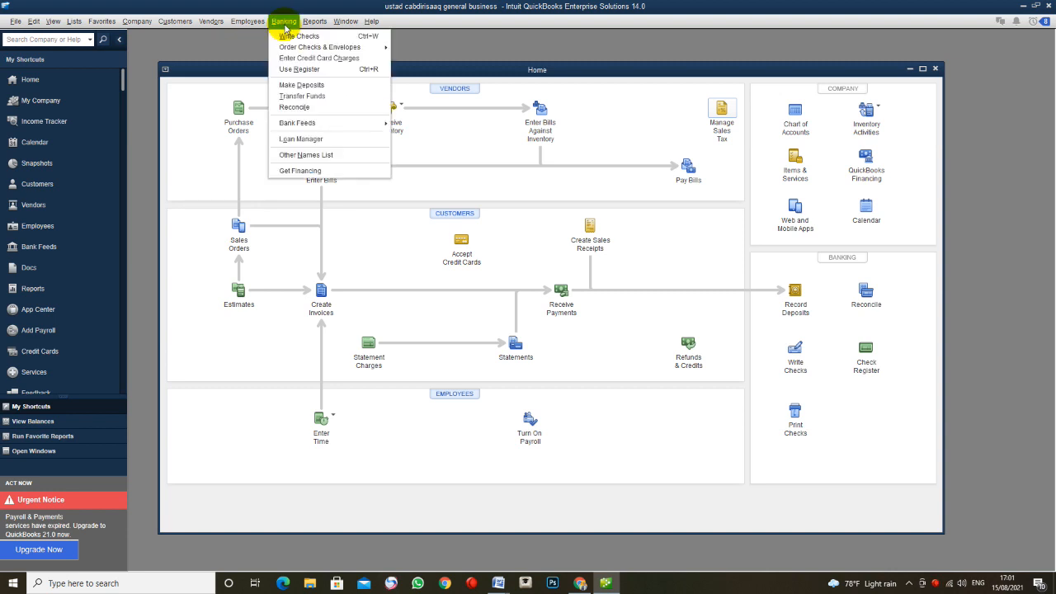
pyautogui.click(303, 86)
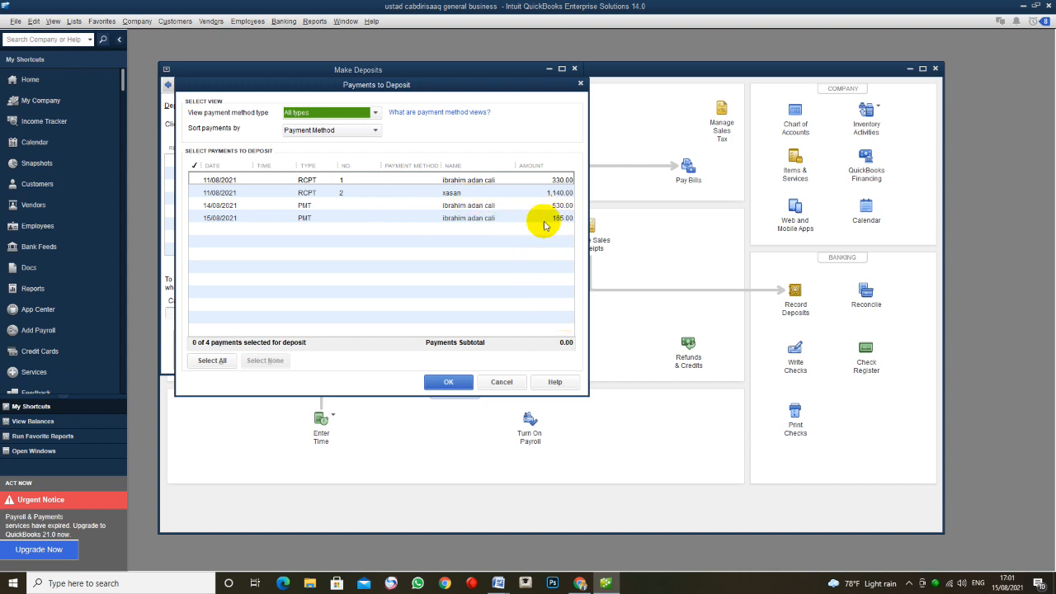
pyautogui.click(196, 180)
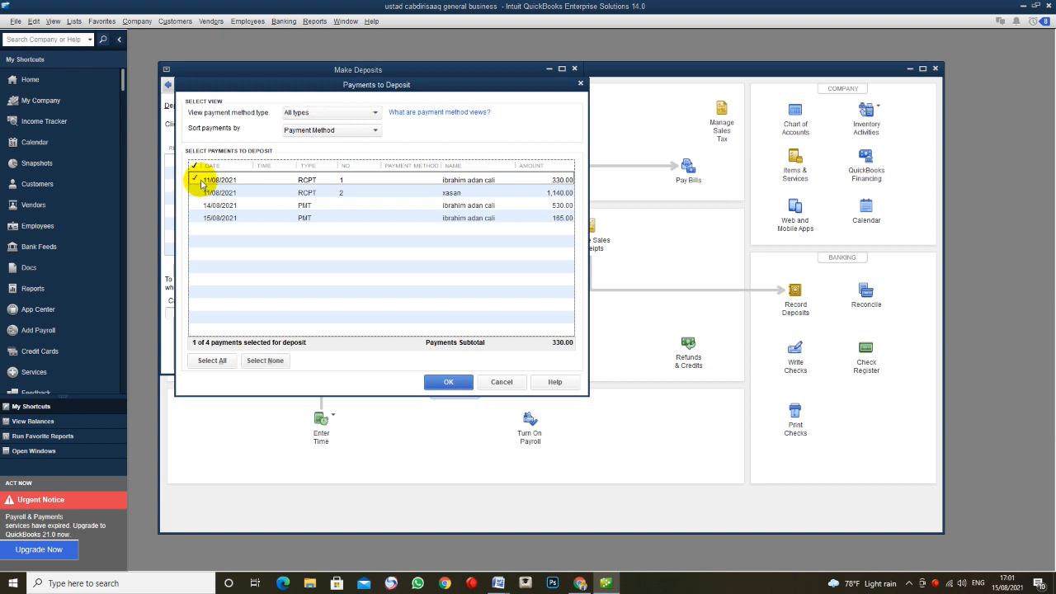
pyautogui.click(197, 193)
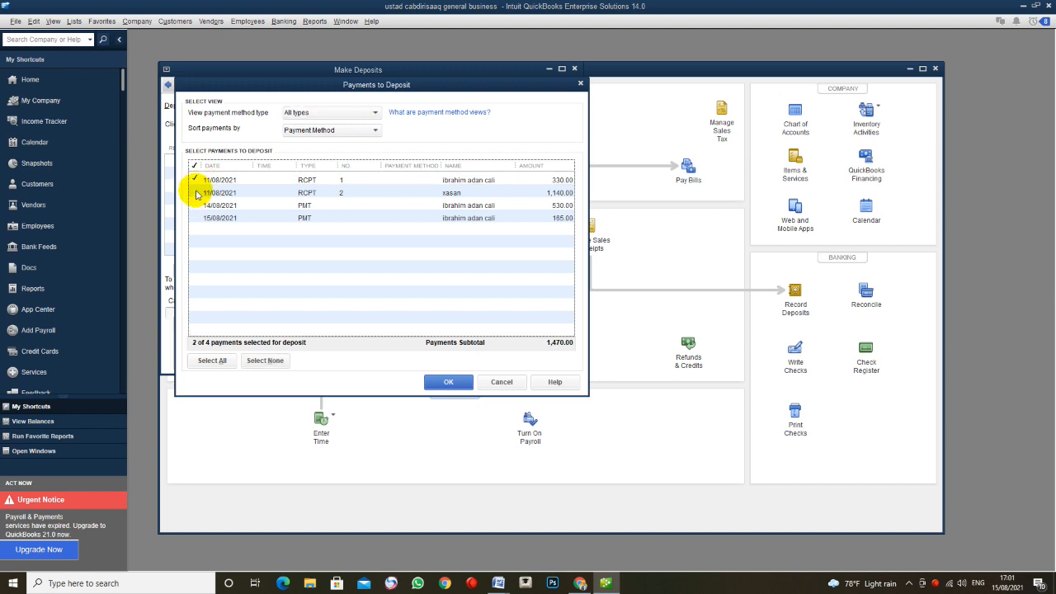
pyautogui.click(196, 193)
pyautogui.click(196, 208)
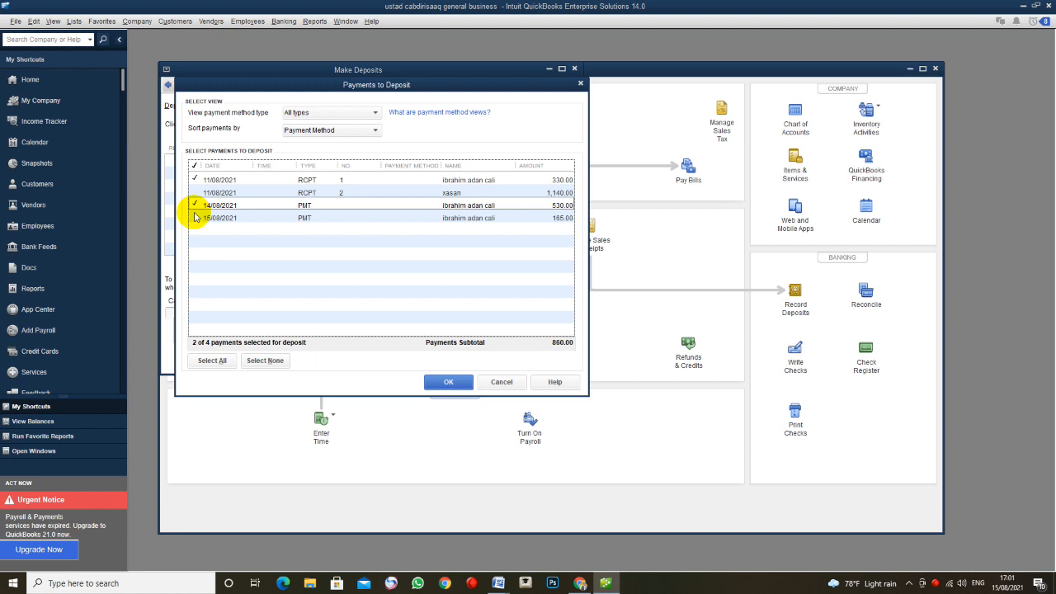
pyautogui.click(196, 219)
pyautogui.click(196, 193)
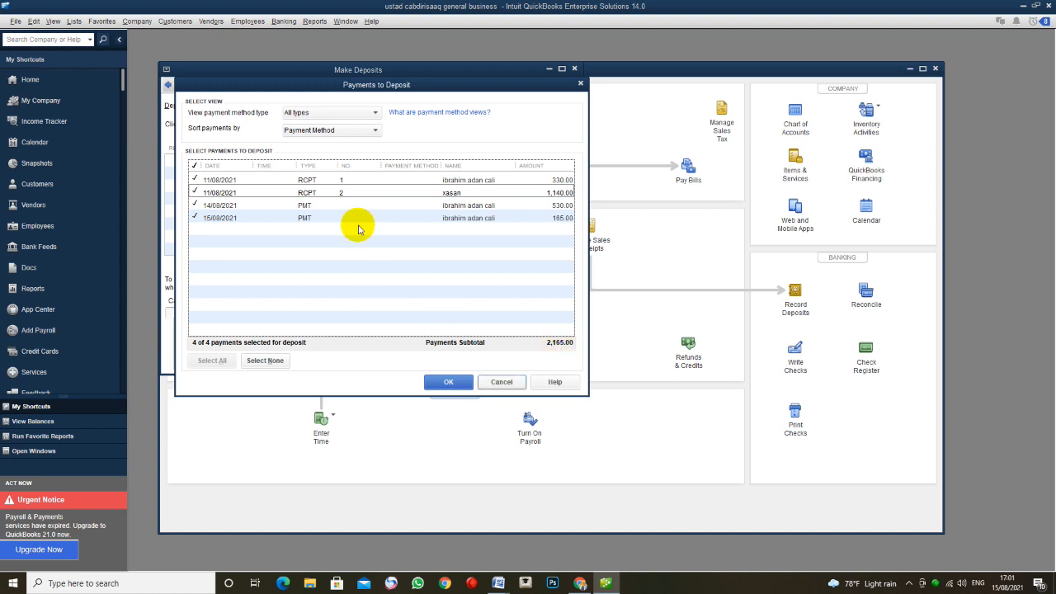
pyautogui.click(460, 383)
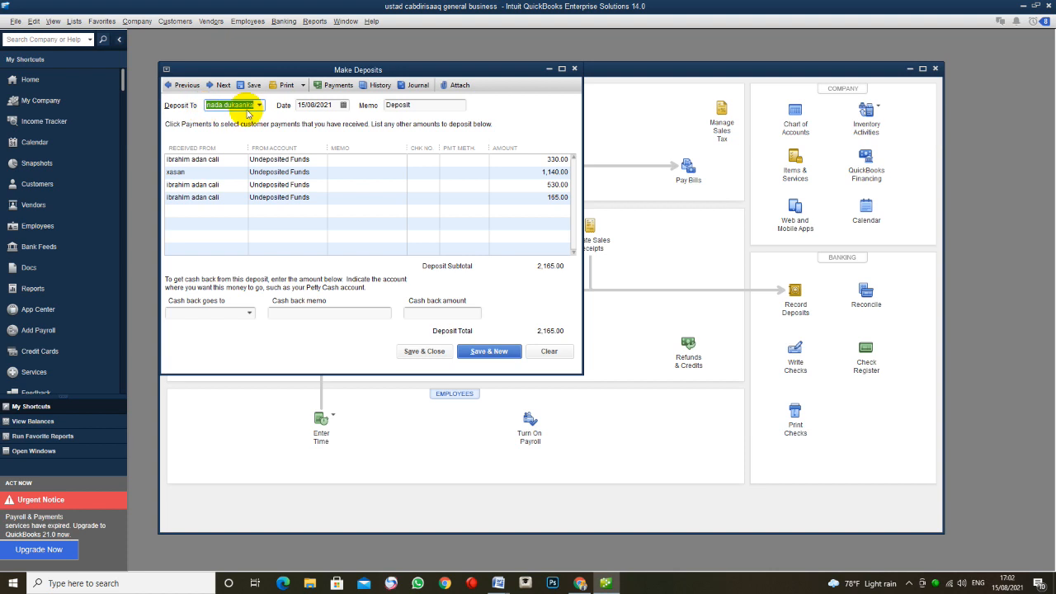
# - Set the deposit to go to the qasnada dukaanka bank account, then save and close it
pyautogui.click(259, 104)
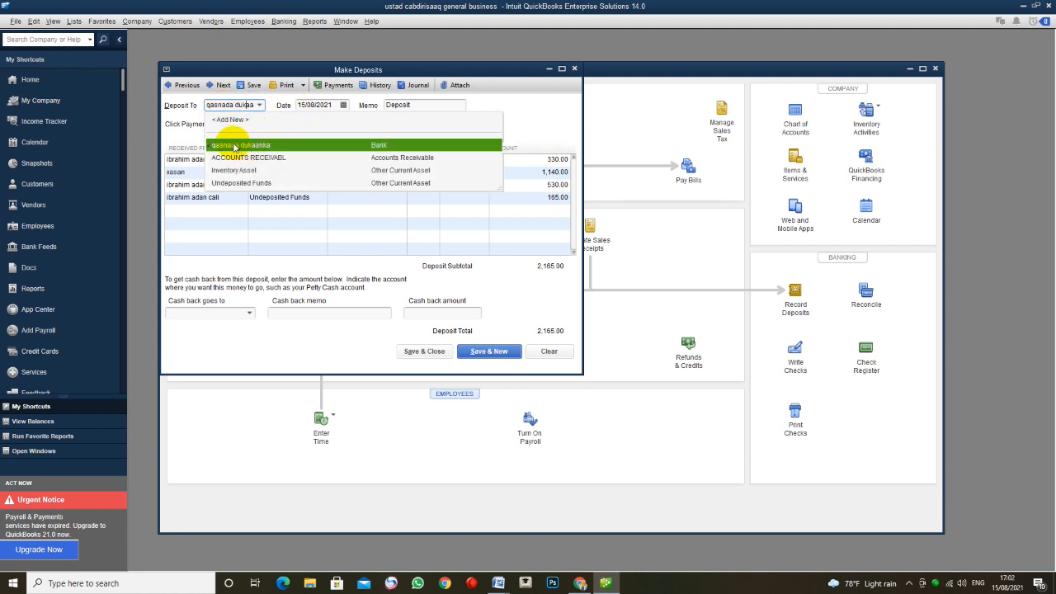
pyautogui.click(245, 148)
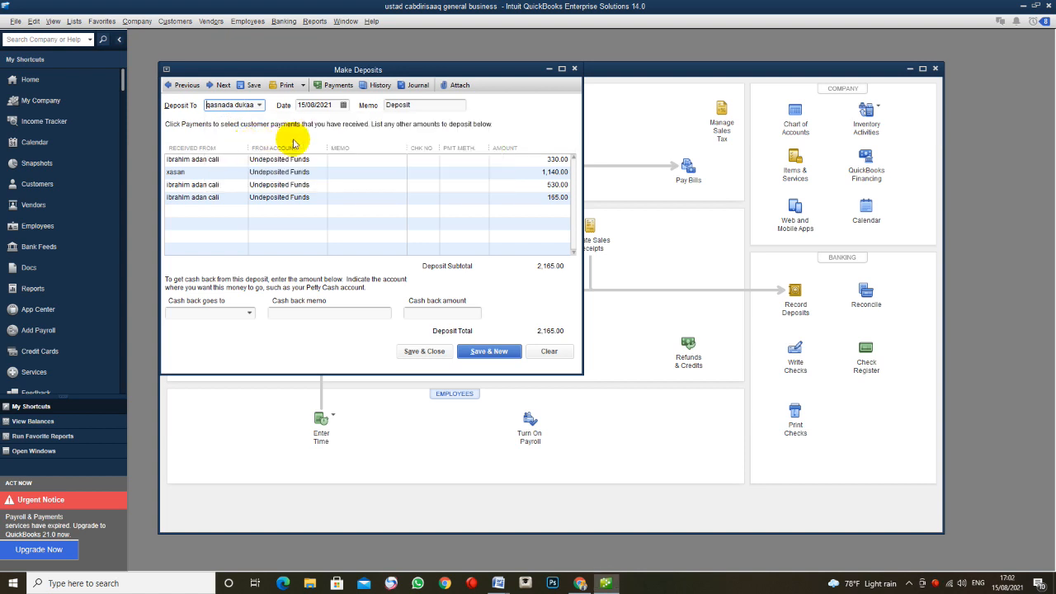
pyautogui.click(440, 356)
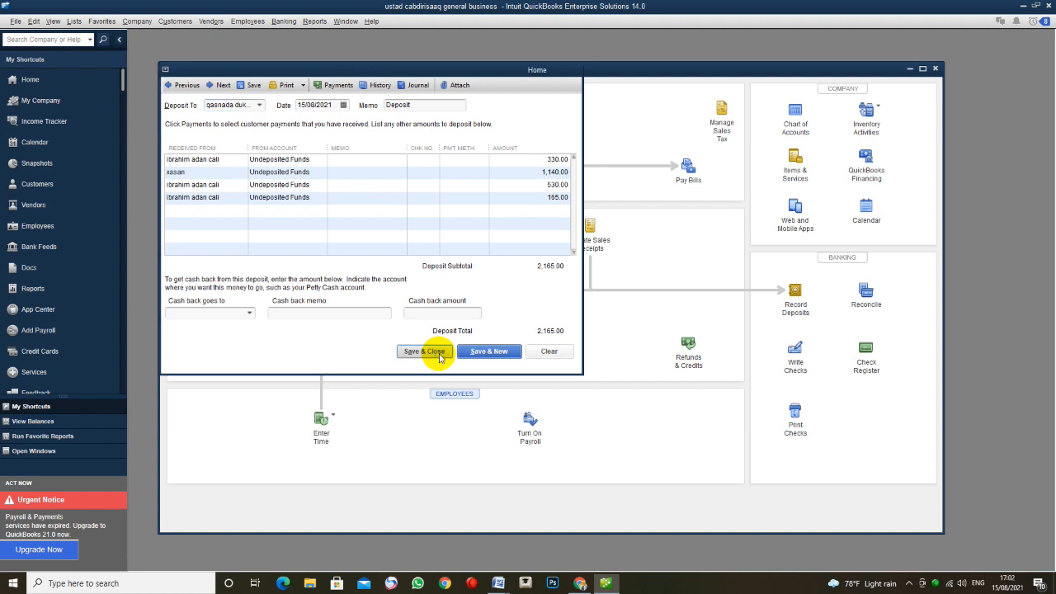
# - Run the Balance Sheet Standard report to check the qasnada dukaanka bank balance and accounts receivable after the deposit
pyautogui.click(314, 21)
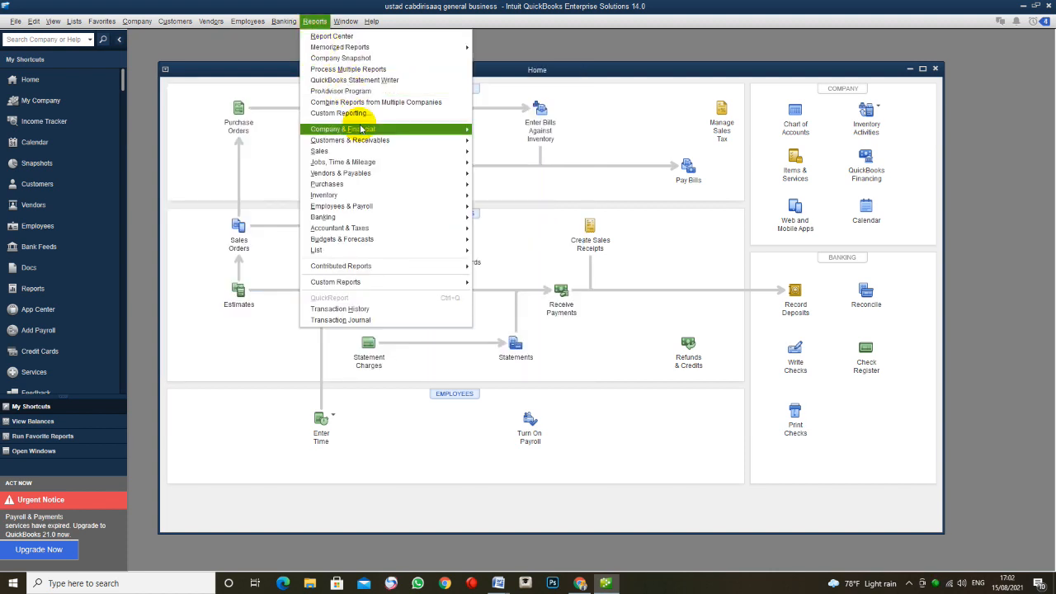
pyautogui.moveTo(360, 129)
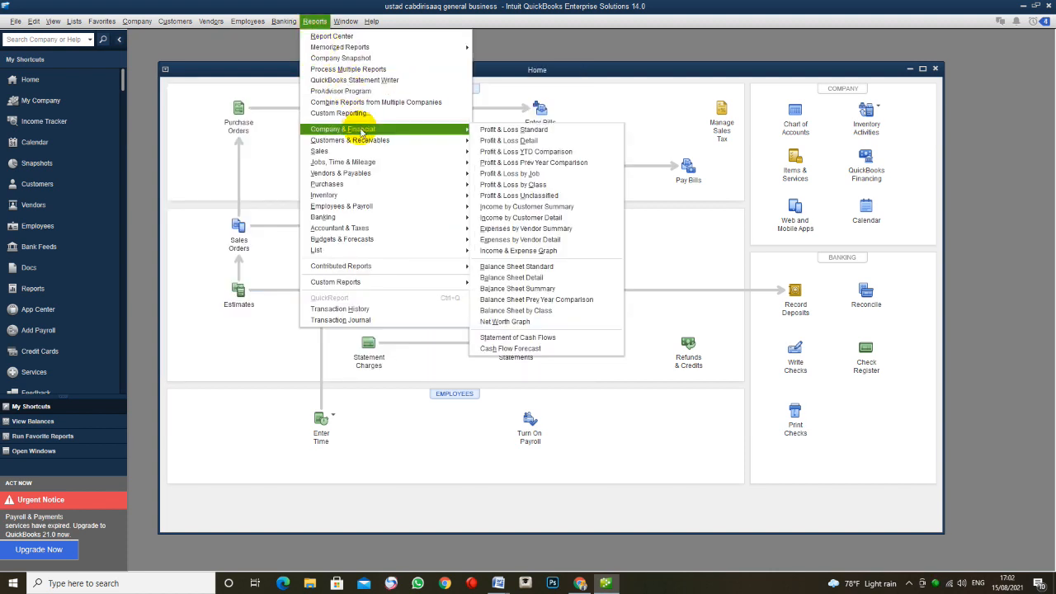
pyautogui.click(521, 269)
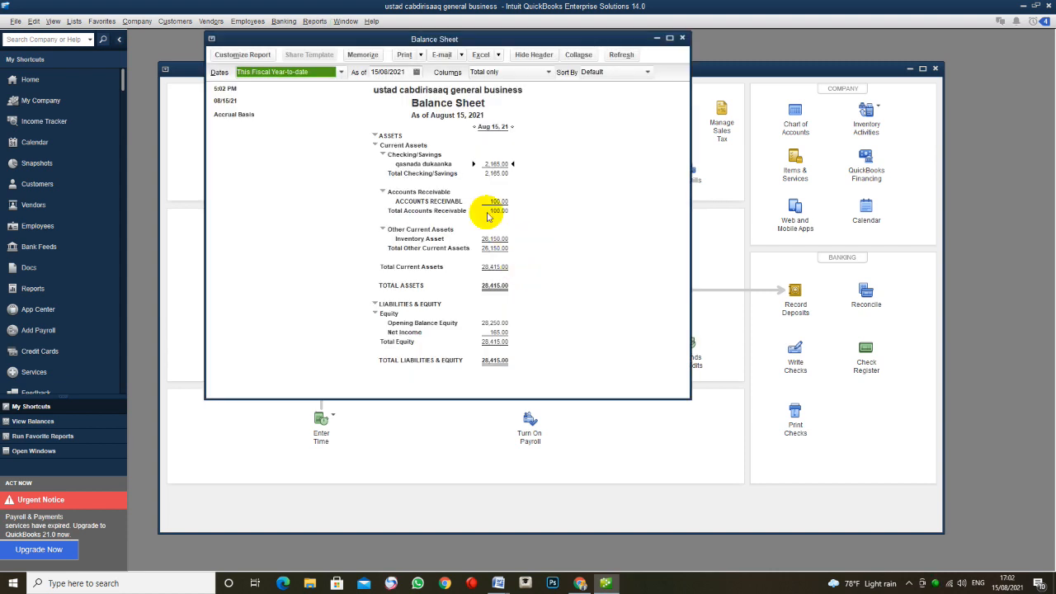